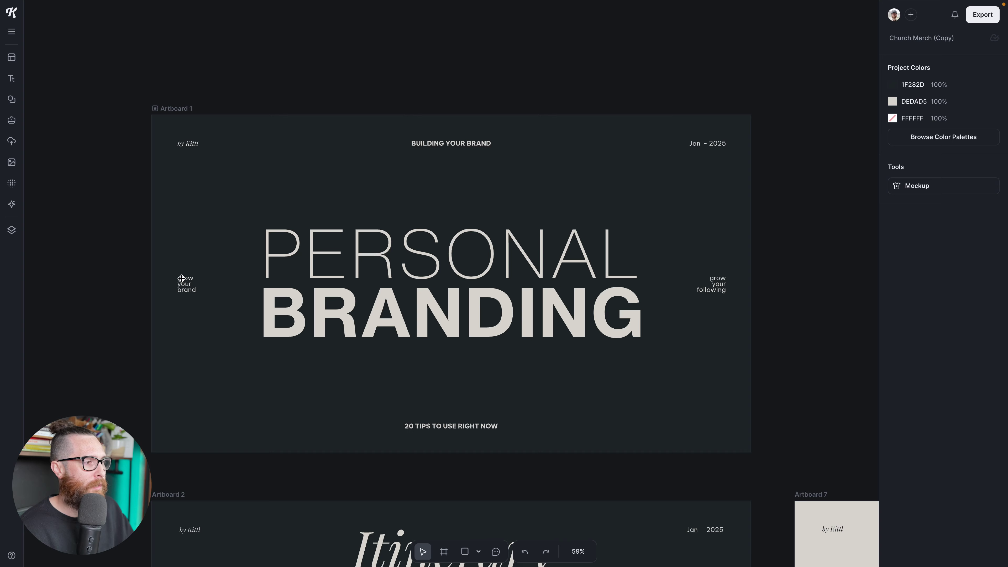
Drag the Jan - 2025 date on Artboard 8 down level with the by Kittl text
scroll(181, 279, down, 3)
key(l)
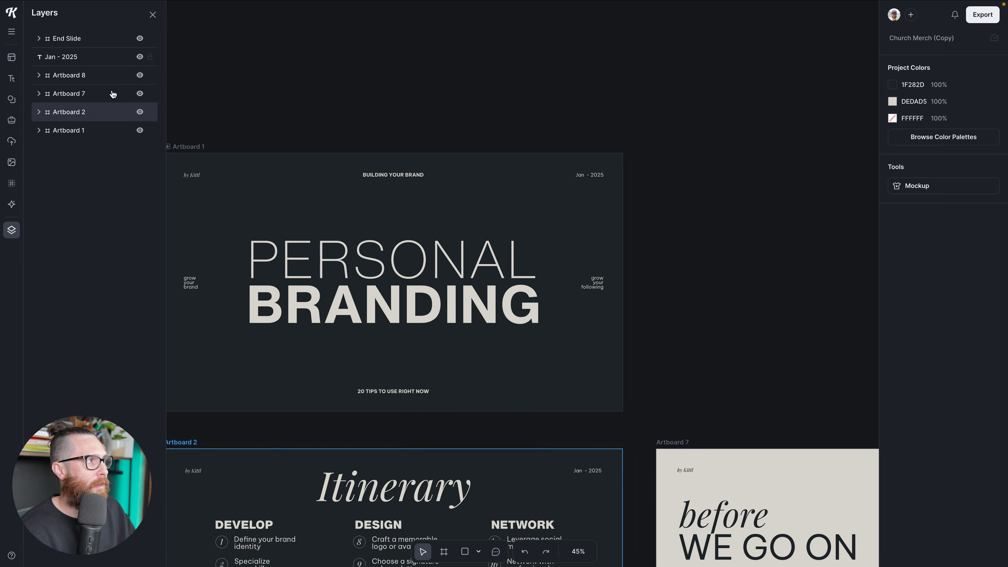
click(195, 73)
scroll(450, 267, down, 3)
scroll(454, 374, down, 2)
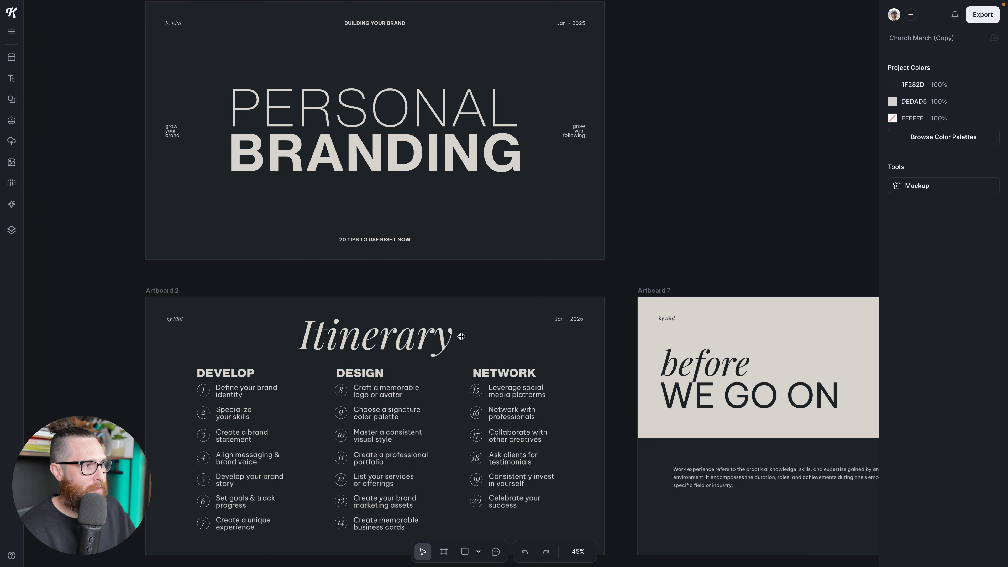
scroll(469, 347, down, 2)
scroll(364, 149, down, 1)
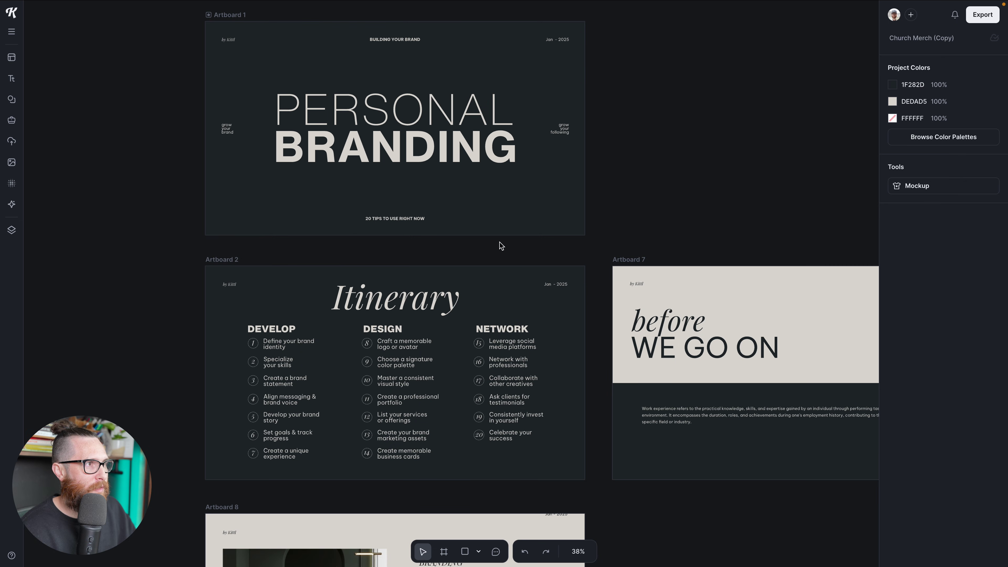
scroll(635, 433, down, 1)
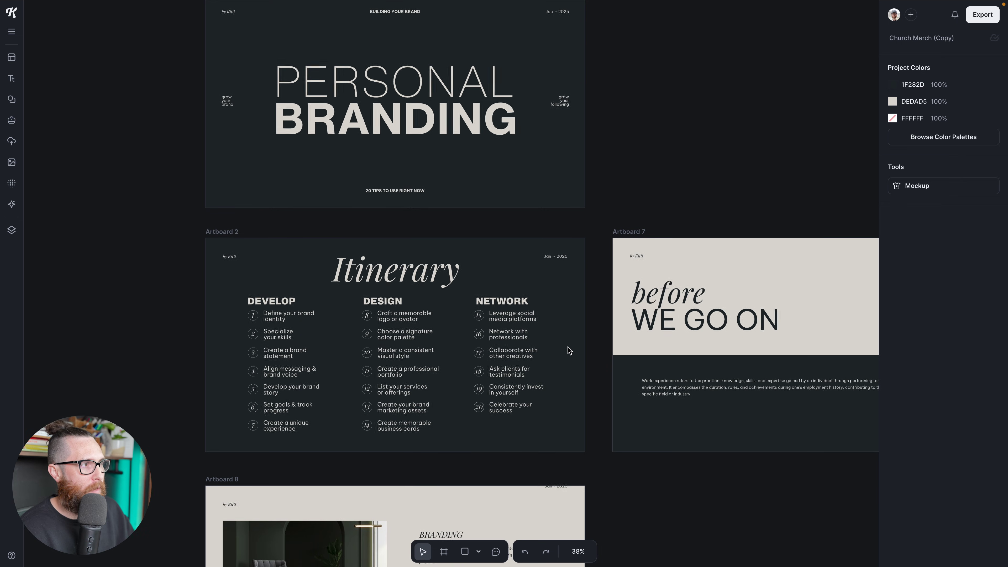
scroll(570, 350, down, 6)
scroll(567, 350, down, 4)
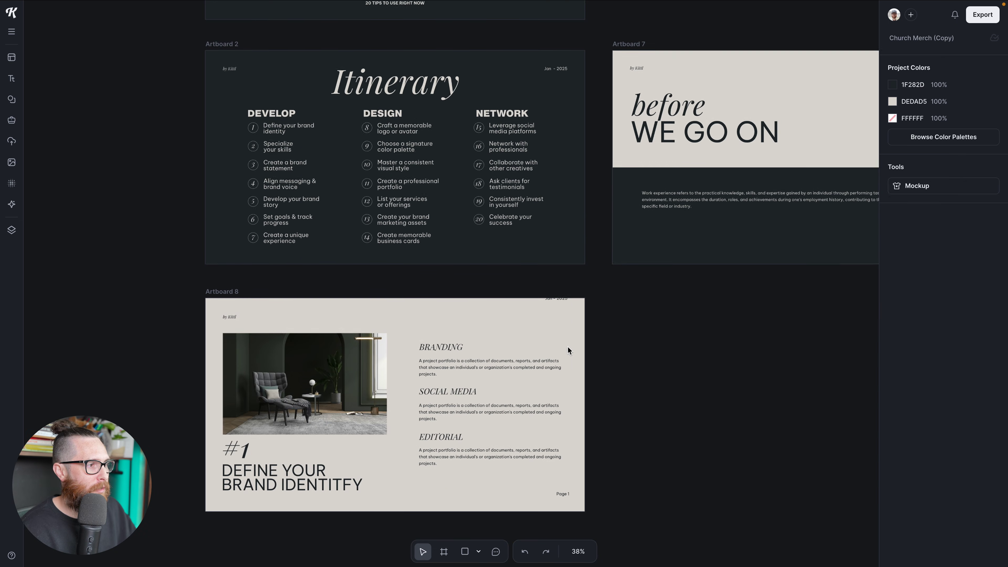
scroll(432, 307, up, 3)
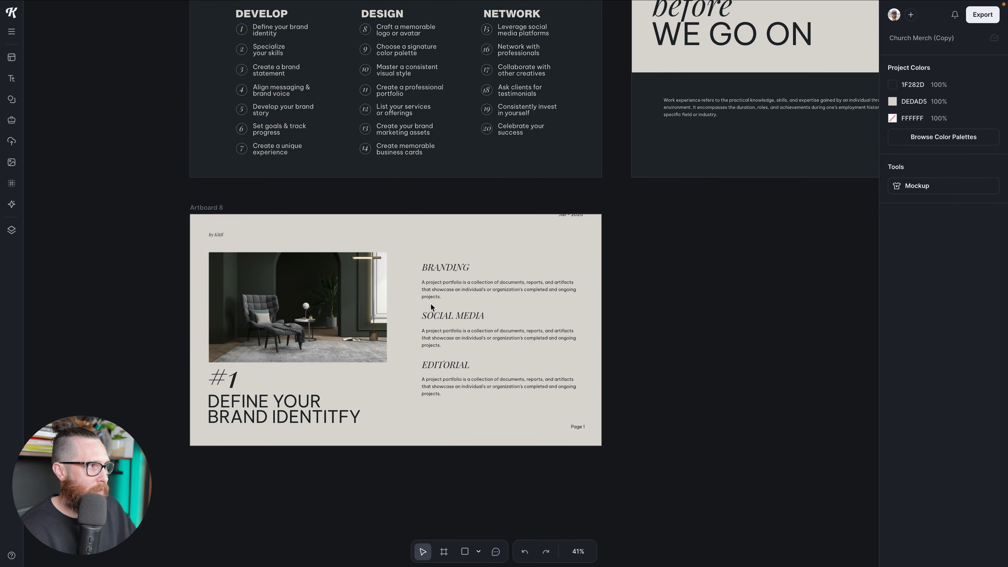
drag(591, 199, 592, 224)
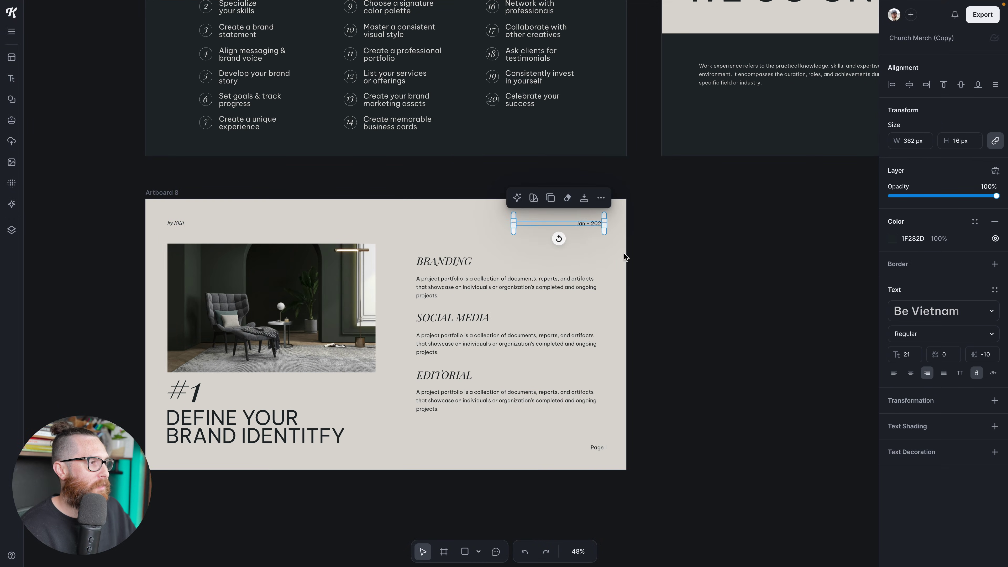
click(635, 303)
Nudge the Jan - 2025 date slightly upward to fine-tune its alignment
scroll(637, 304, down, 1)
scroll(636, 303, left, 2)
scroll(634, 301, down, 1)
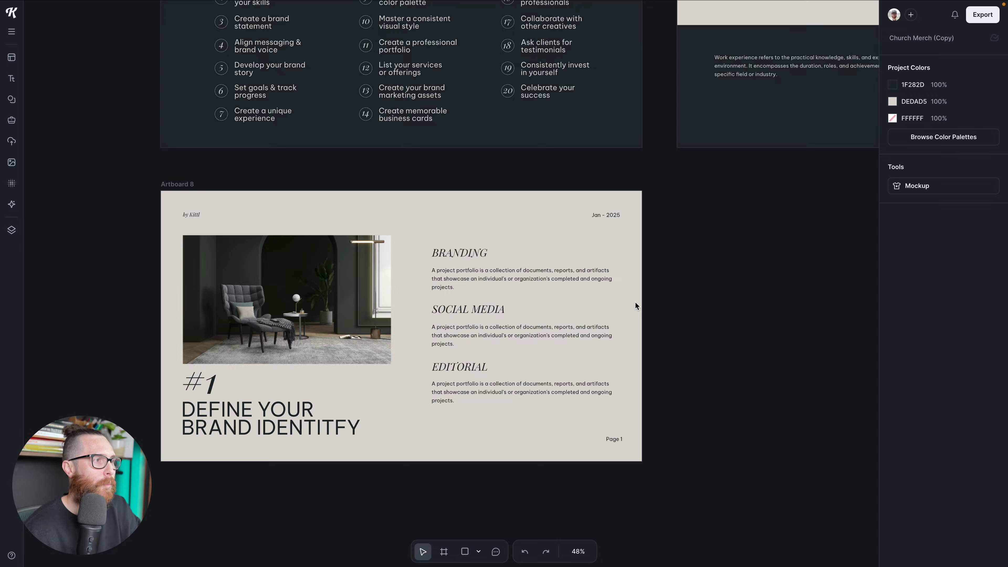
scroll(635, 302, down, 1)
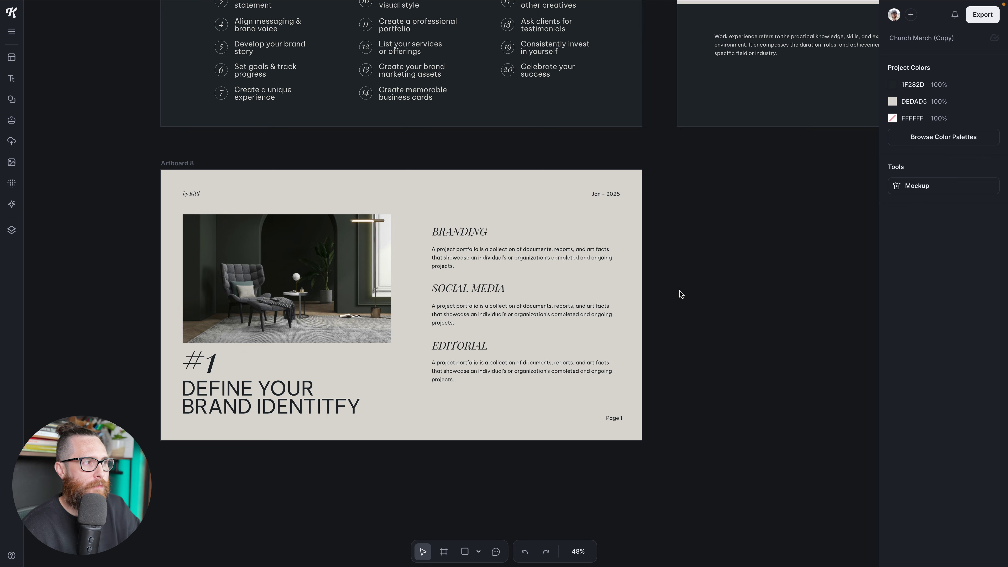
click(610, 193)
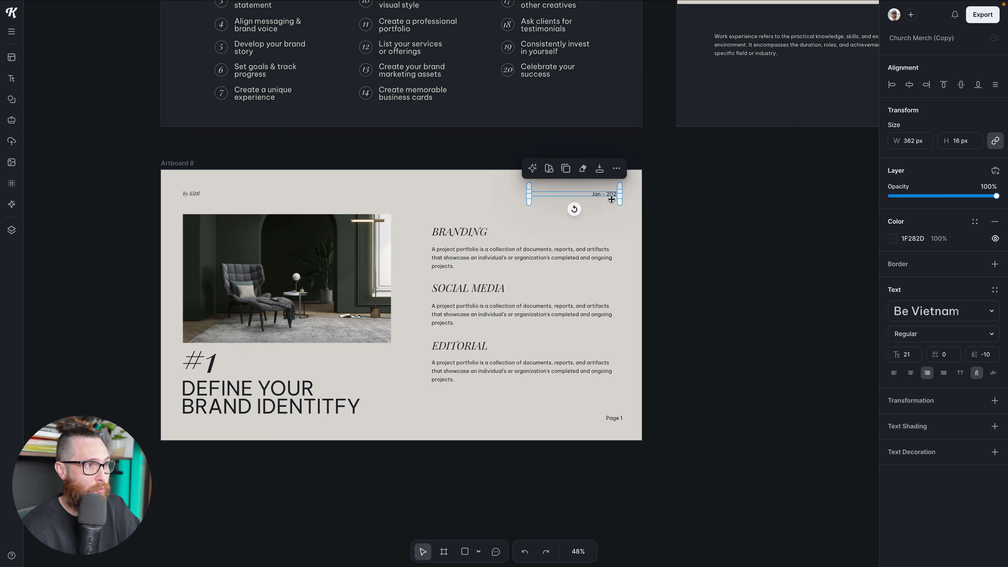
drag(610, 195, 610, 194)
scroll(611, 199, up, 4)
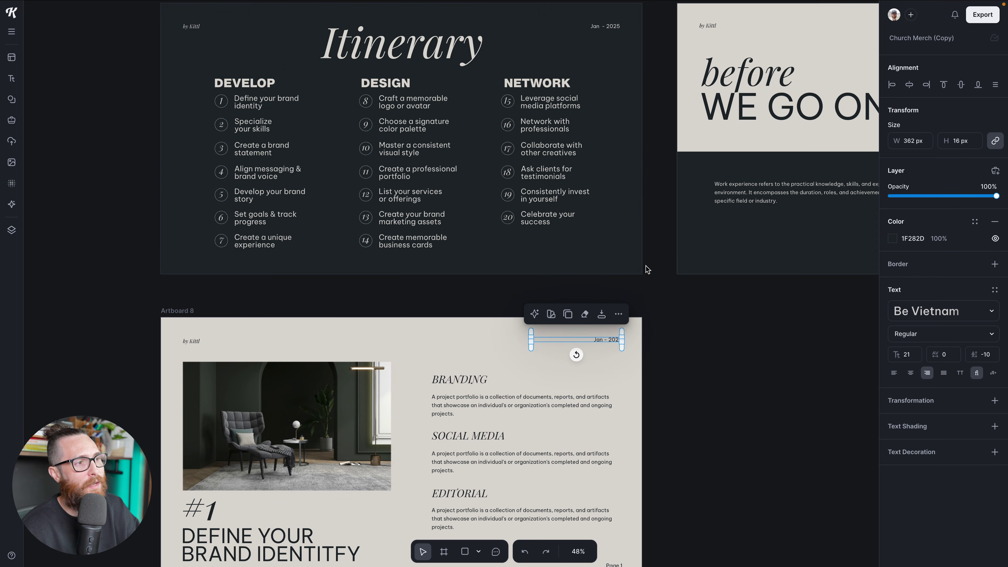
scroll(649, 278, down, 3)
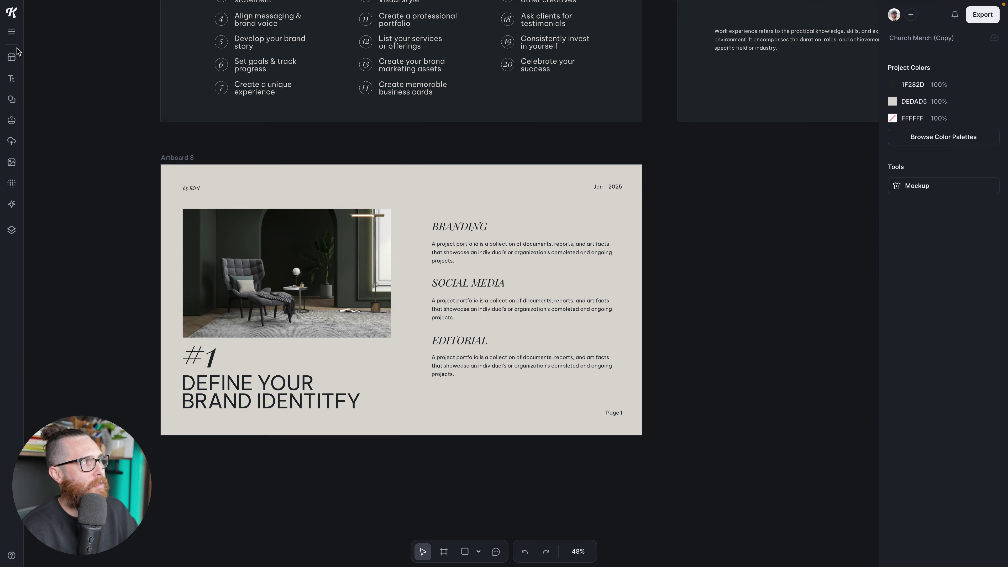
click(11, 34)
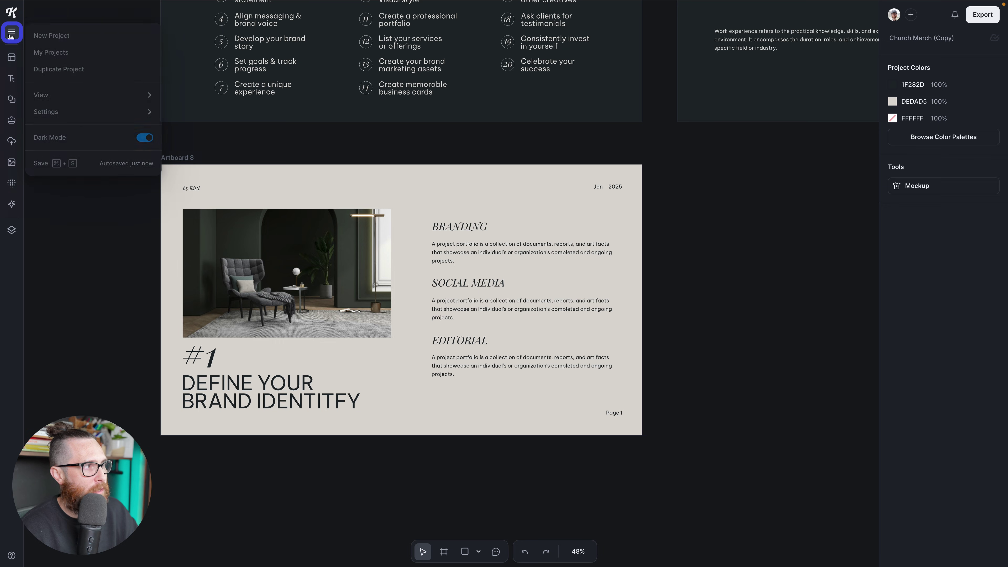
mouse_move(85, 93)
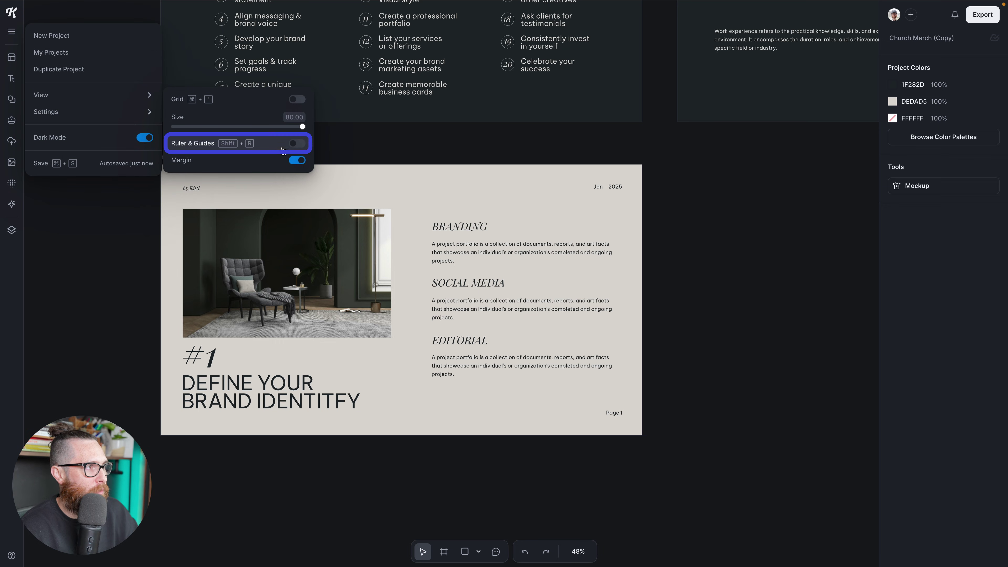
click(297, 144)
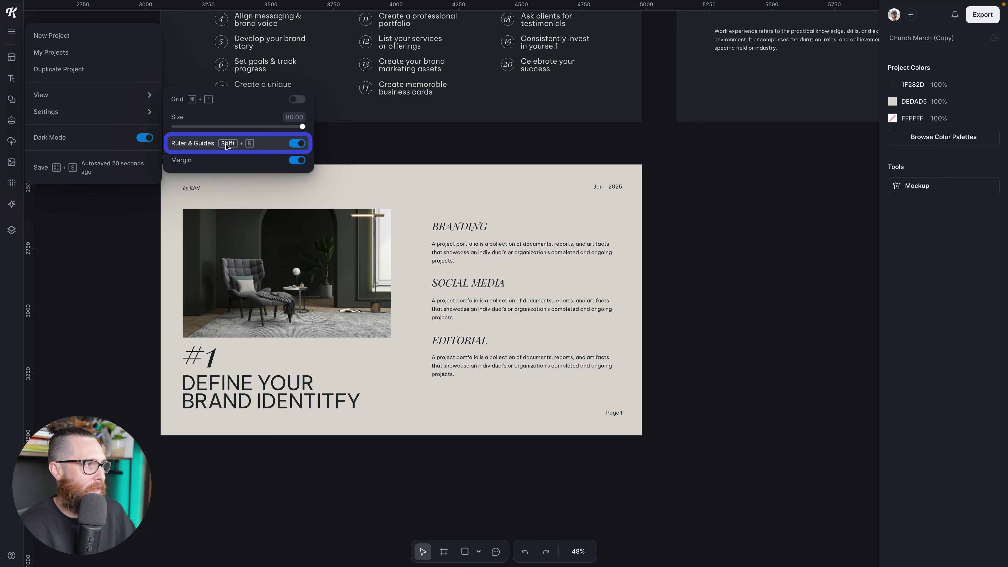
click(666, 191)
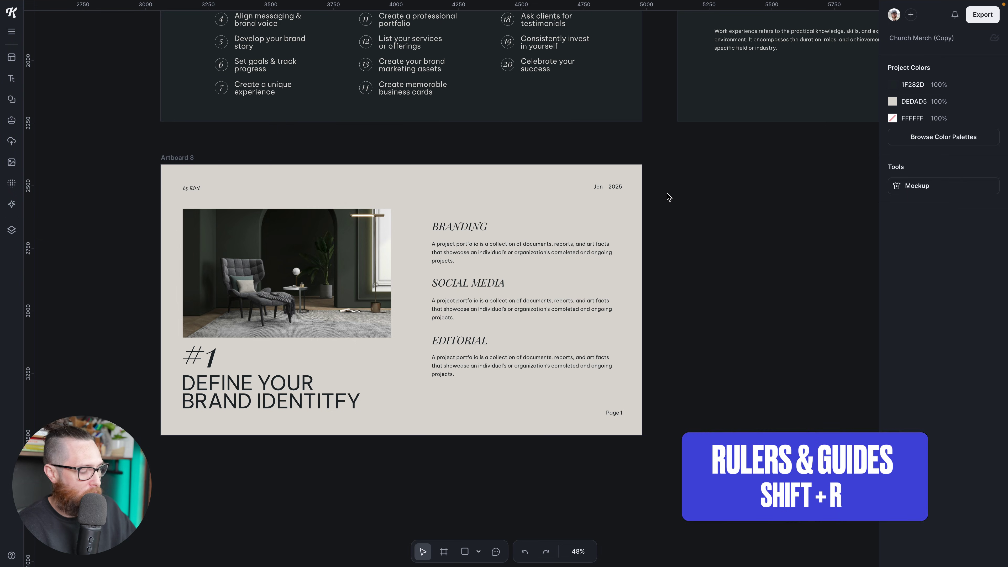
key(shift+r)
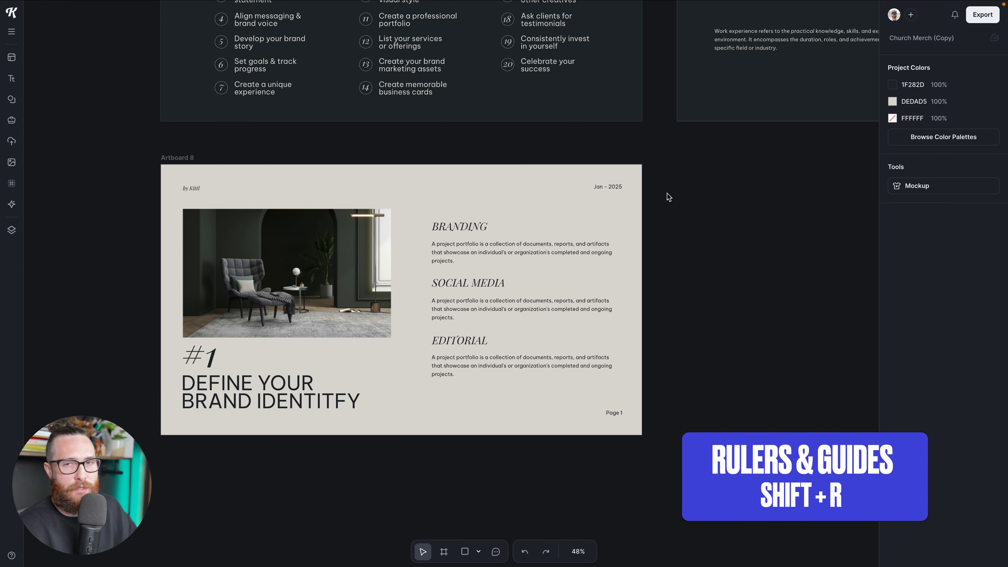
key(shift+r)
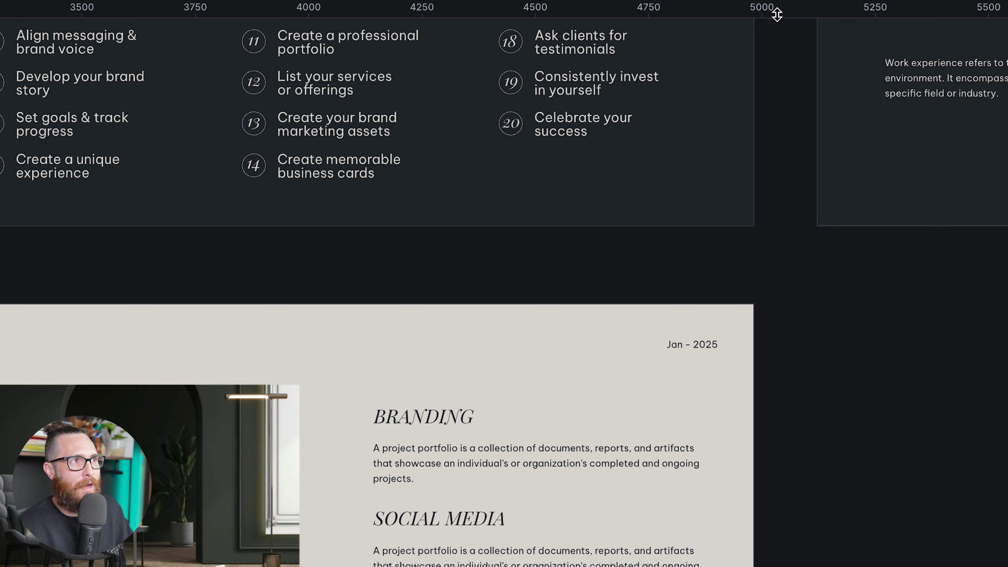
Pull a horizontal guide from the top ruler onto Artboard 8's header and set it at 2501
drag(775, 16, 776, 51)
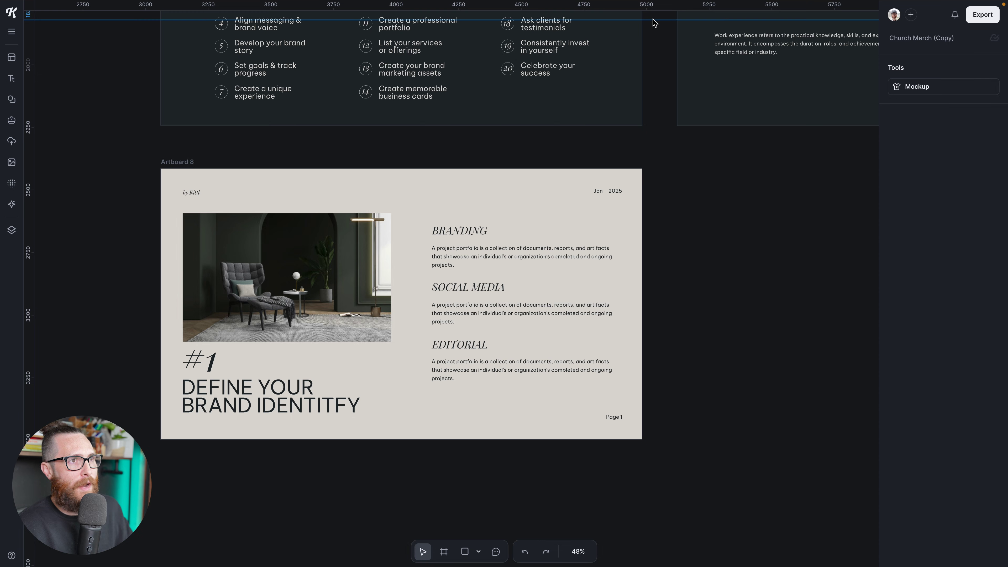
drag(653, 24, 647, 194)
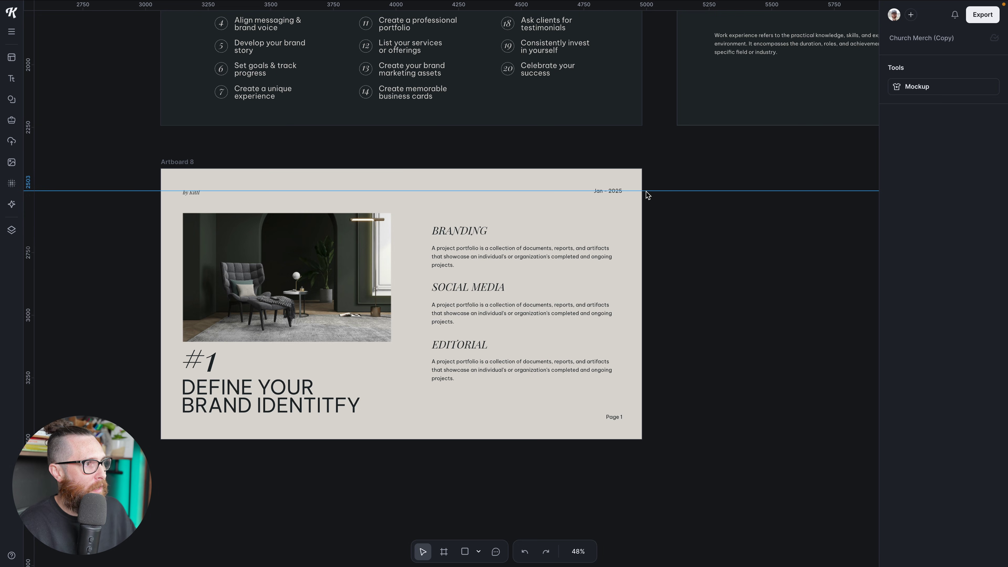
scroll(227, 199, left, 2)
scroll(225, 198, up, 5)
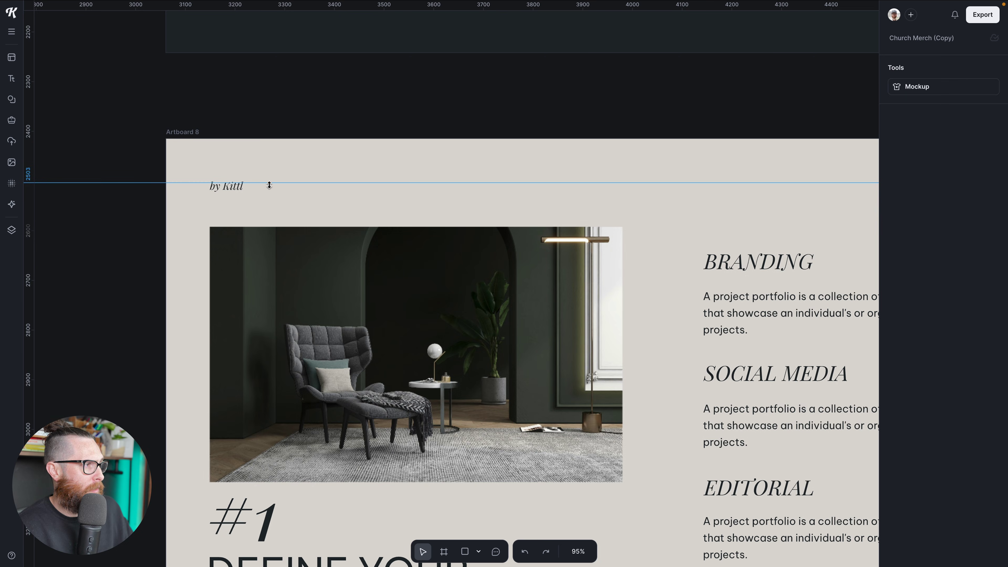
drag(270, 185, 271, 185)
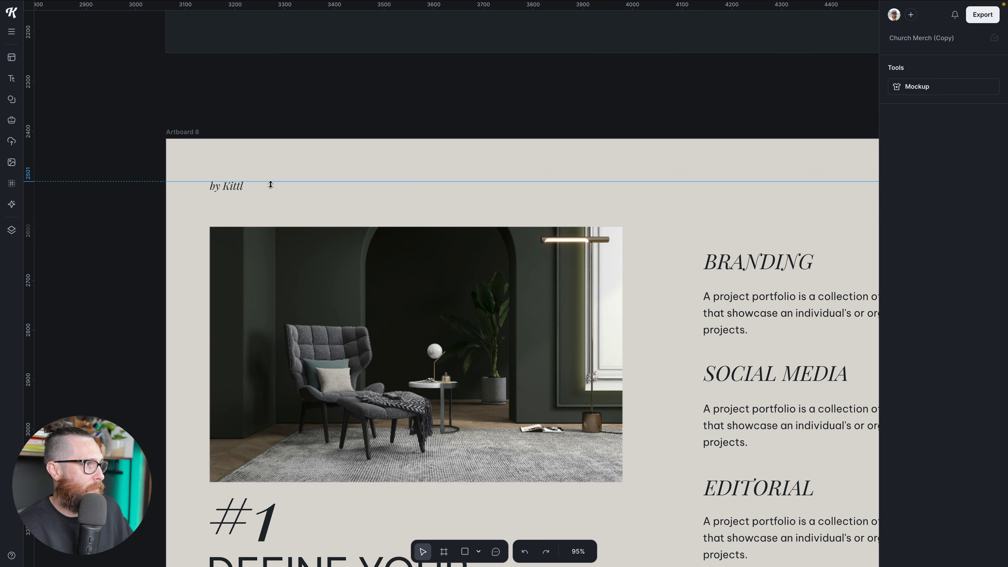
scroll(220, 187, up, 3)
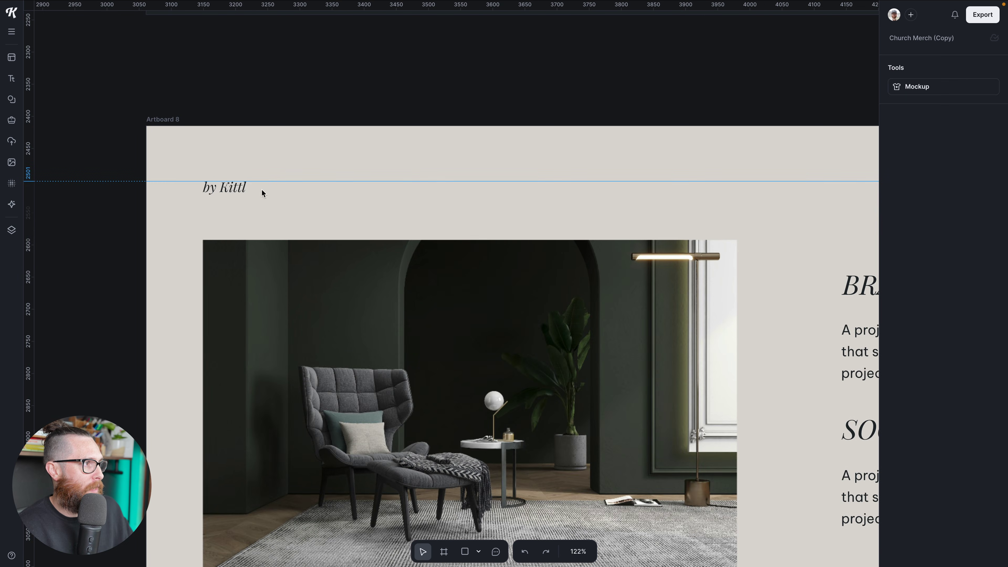
scroll(311, 196, down, 5)
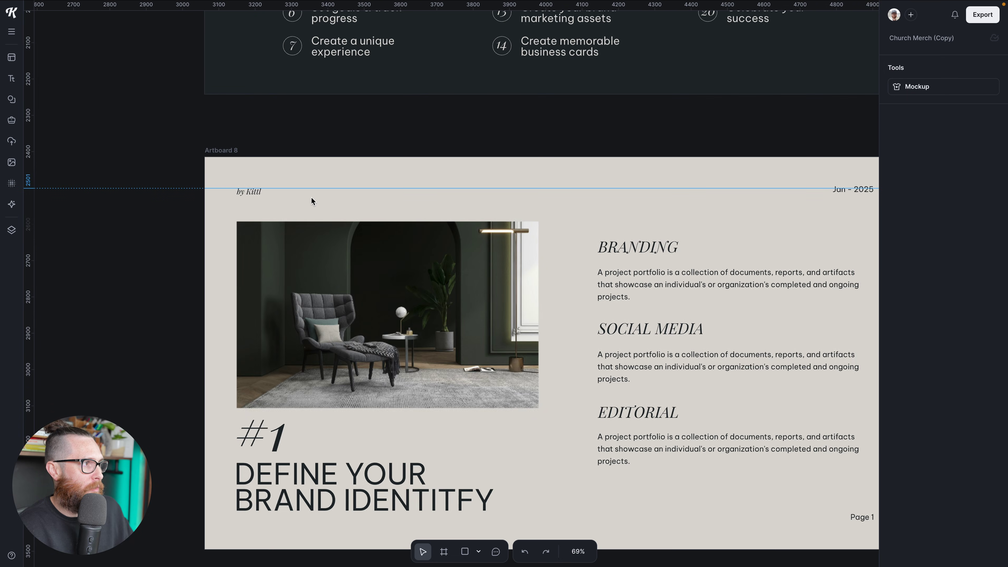
scroll(266, 192, up, 2)
scroll(315, 198, down, 2)
scroll(315, 198, right, 3)
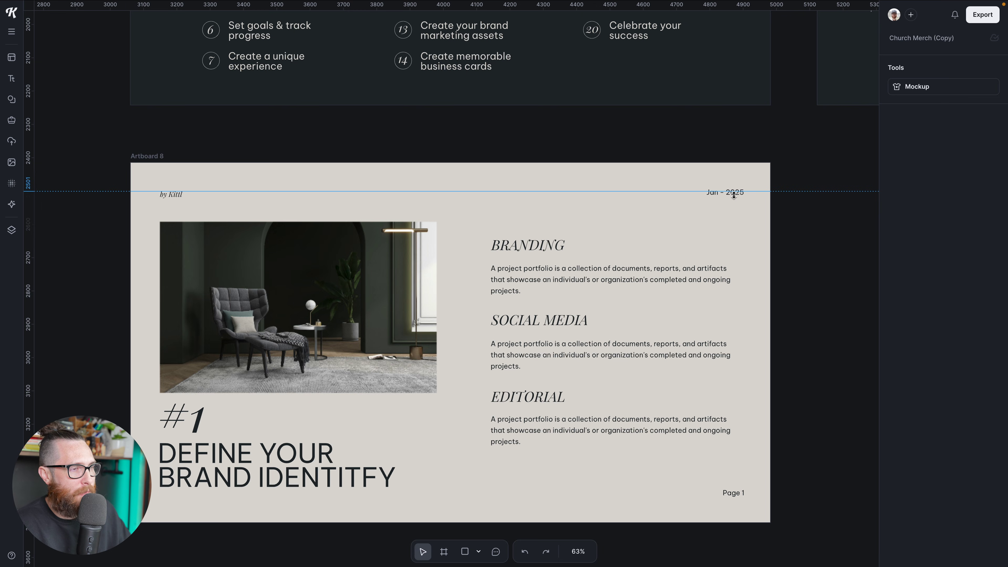
Nudge the Jan - 2025 date slightly down onto the top guide
drag(721, 198, 721, 199)
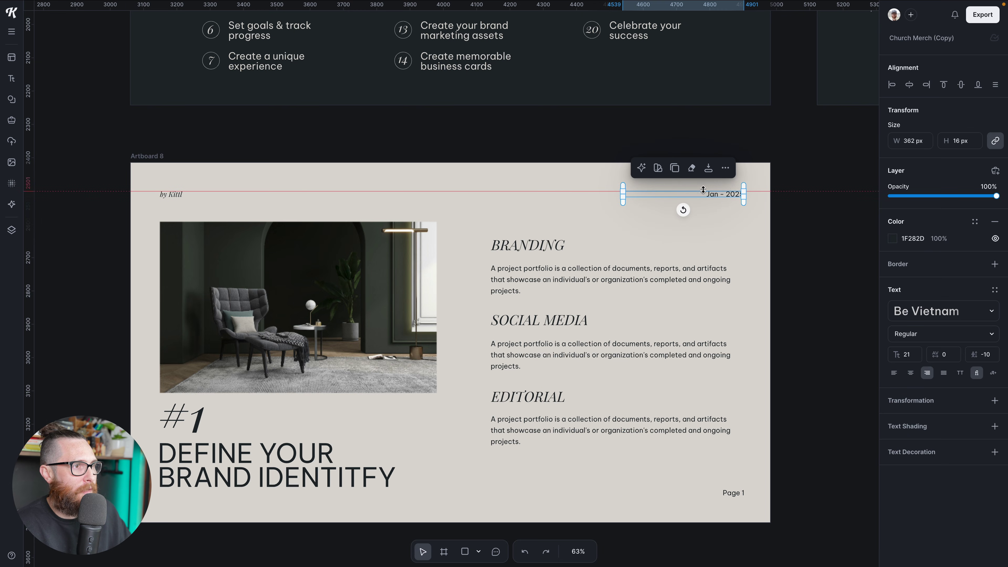
click(780, 236)
scroll(707, 249, left, 2)
scroll(707, 249, down, 1)
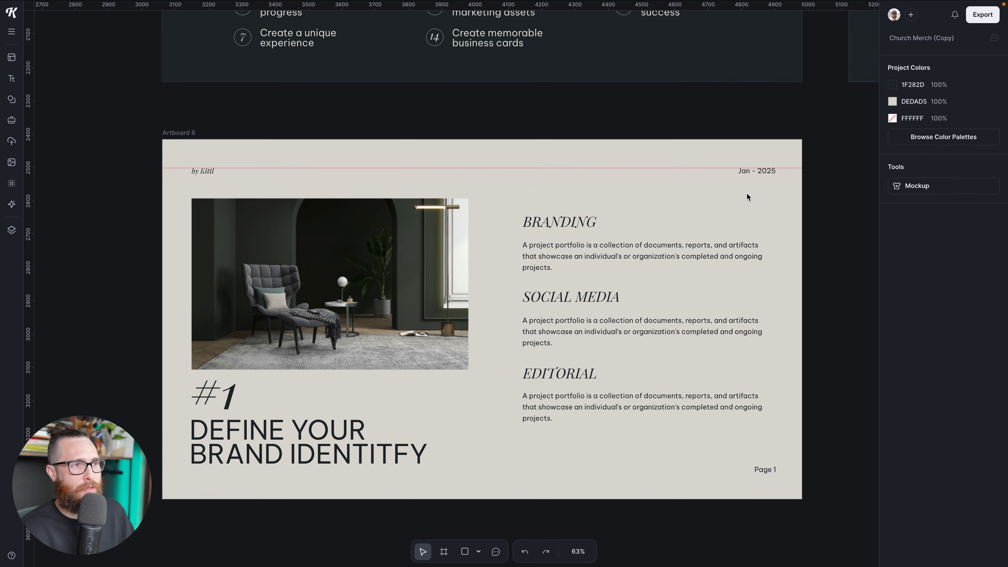
Duplicate the Jan - 2025 date with Ctrl+D and snap the copy onto the top guide
click(752, 170)
key(ctrl+d)
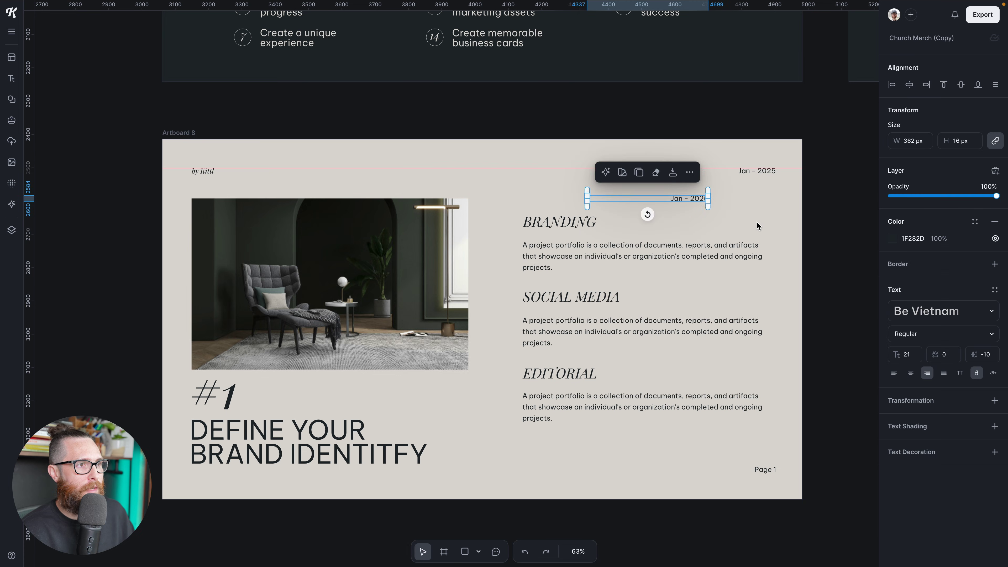
click(757, 225)
drag(692, 204, 666, 176)
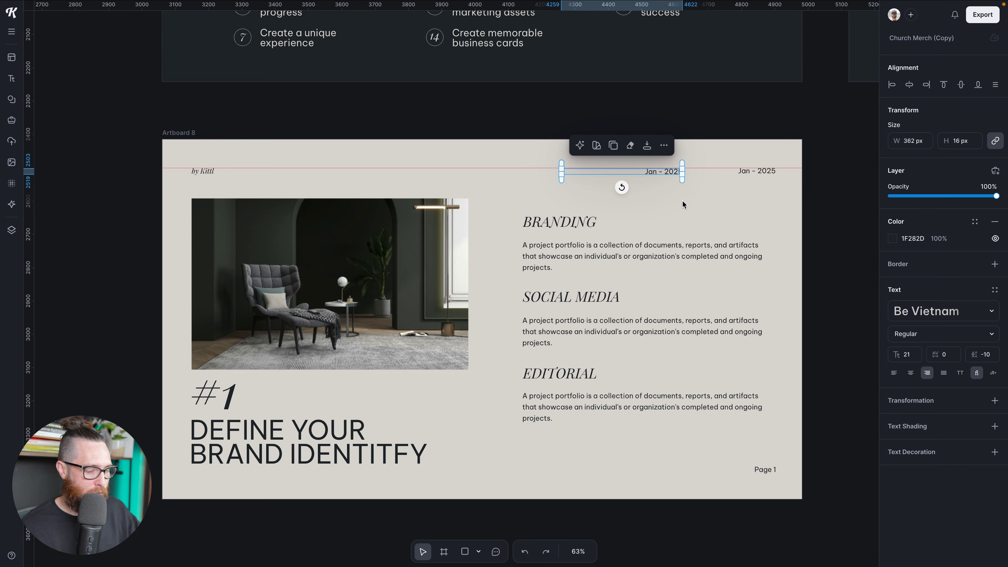
key(shift+2)
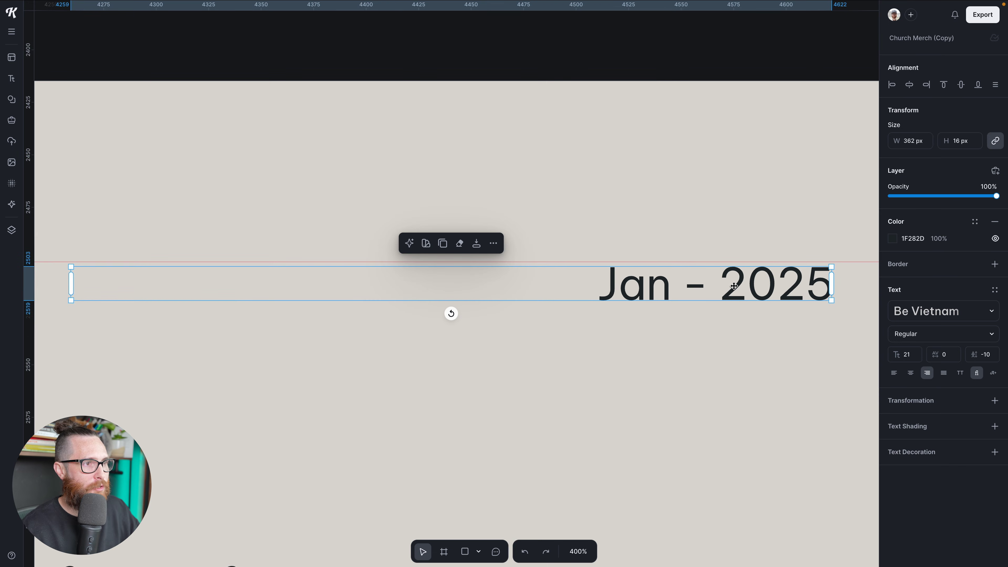
drag(736, 286, 737, 280)
key(Escape)
scroll(726, 295, down, 10)
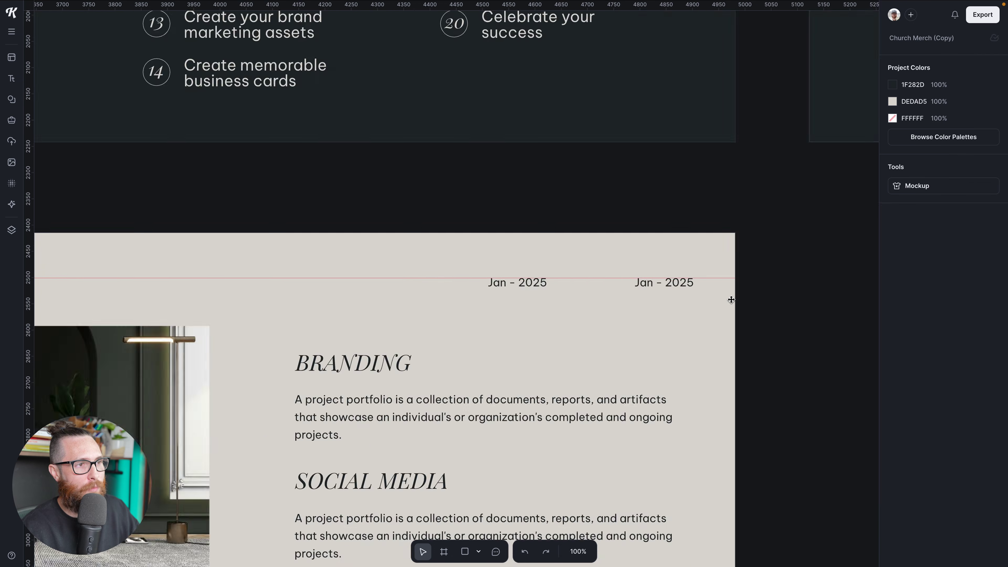
key(ctrl+equal)
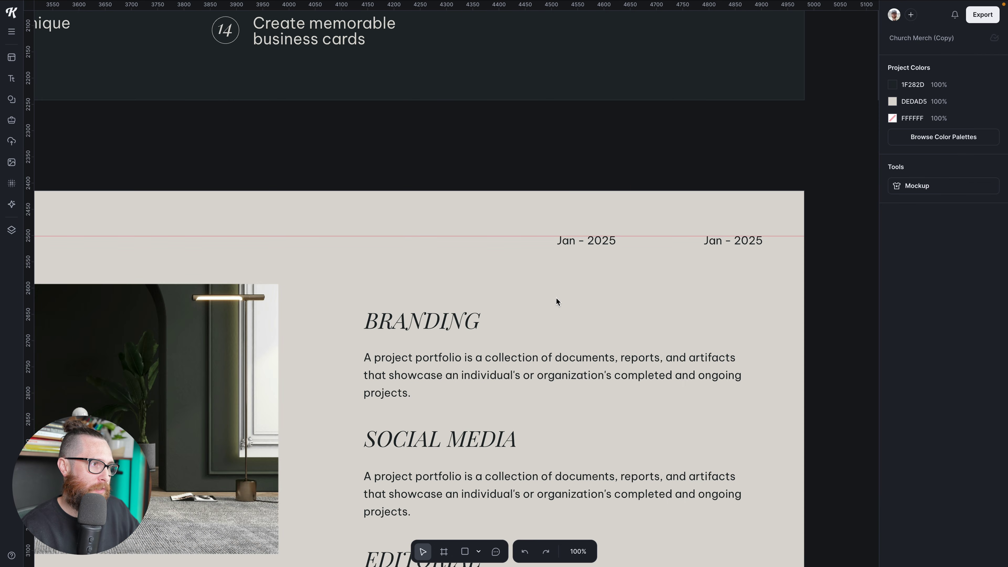
key(ctrl+minus)
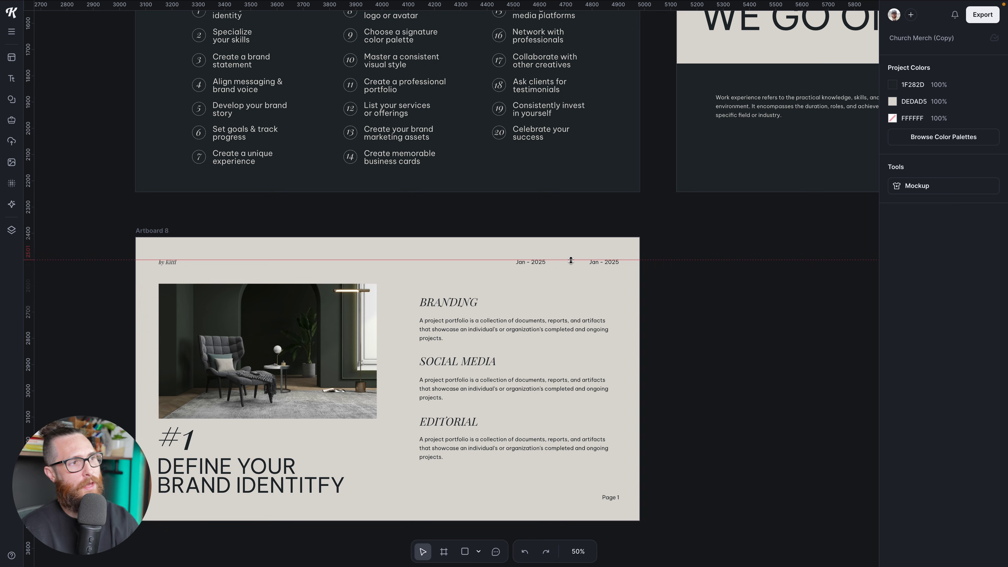
scroll(724, 332, up, 5)
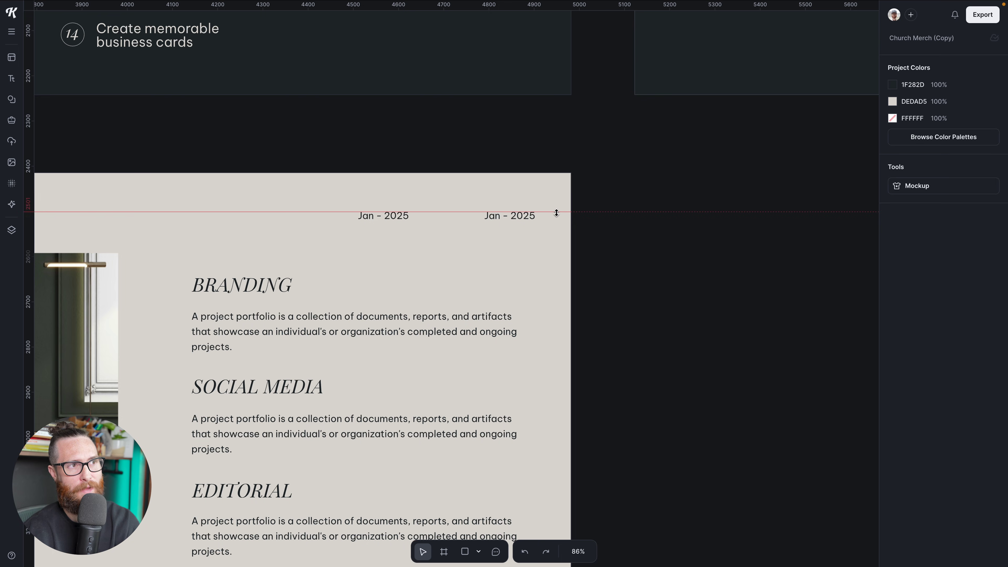
drag(555, 9, 544, 141)
click(642, 198)
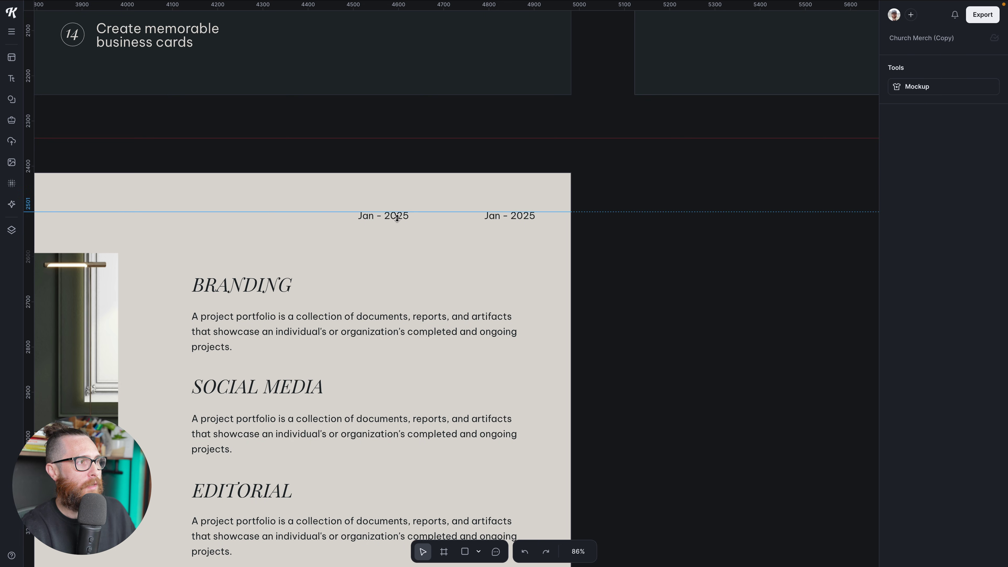
drag(392, 218, 663, 164)
click(664, 196)
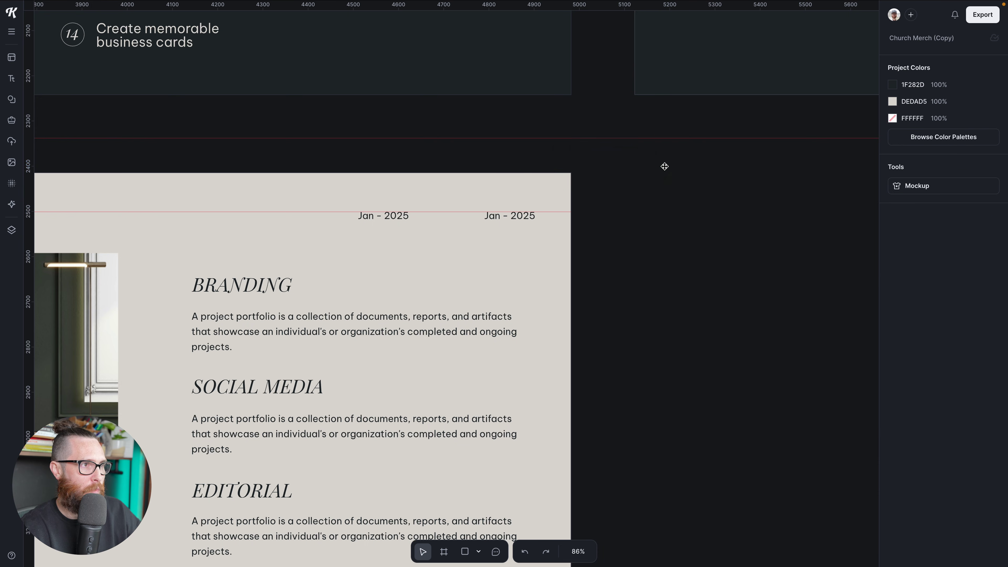
click(669, 138)
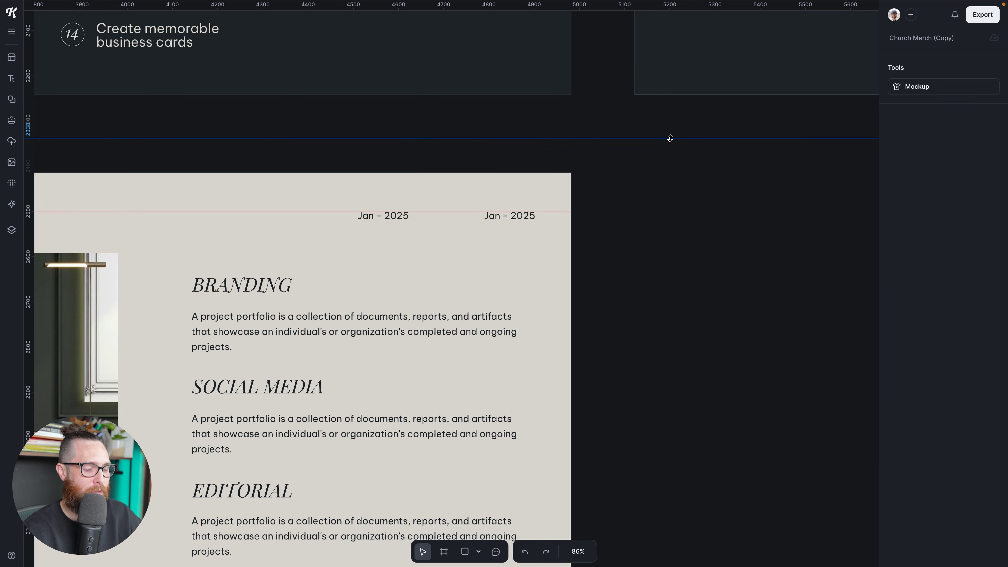
key(Delete)
scroll(603, 243, left, 1)
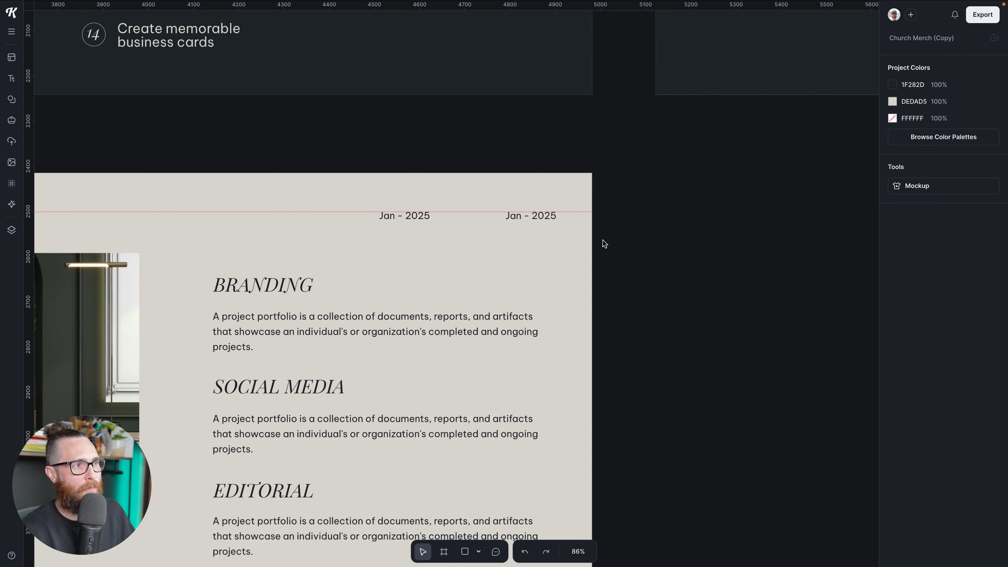
scroll(603, 243, down, 2)
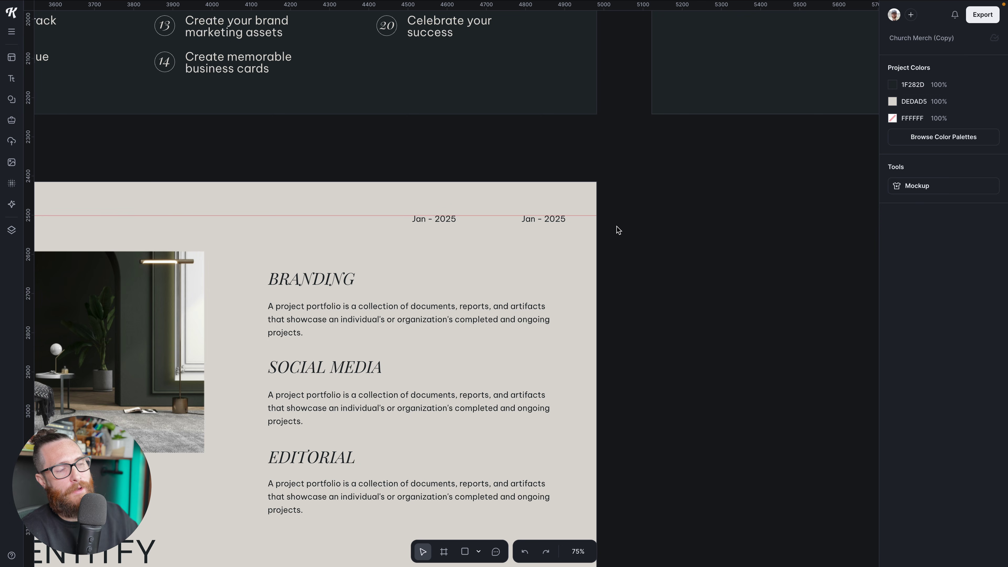
scroll(618, 229, down, 1)
scroll(617, 227, left, 3)
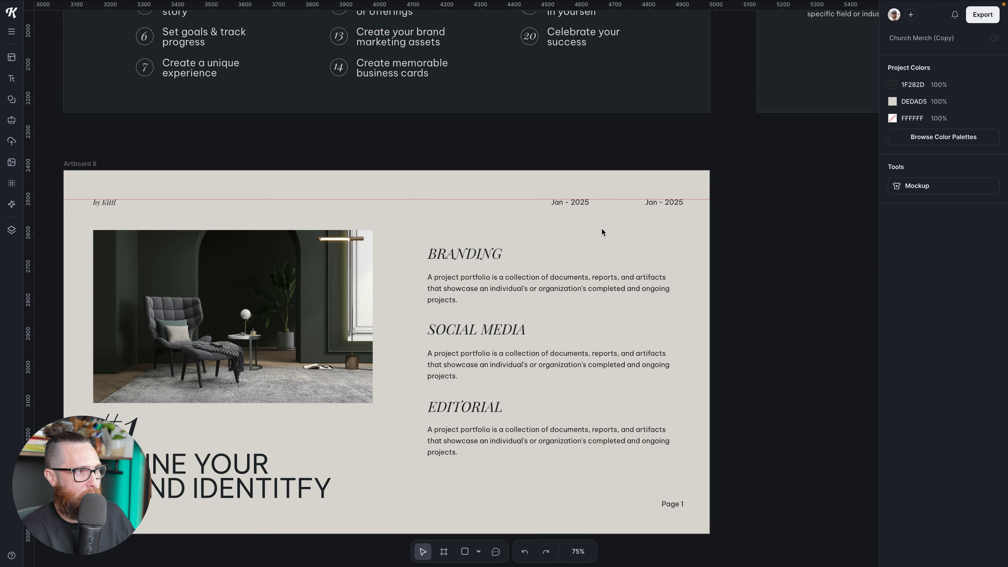
scroll(601, 231, down, 2)
scroll(516, 234, down, 1)
scroll(451, 238, left, 1)
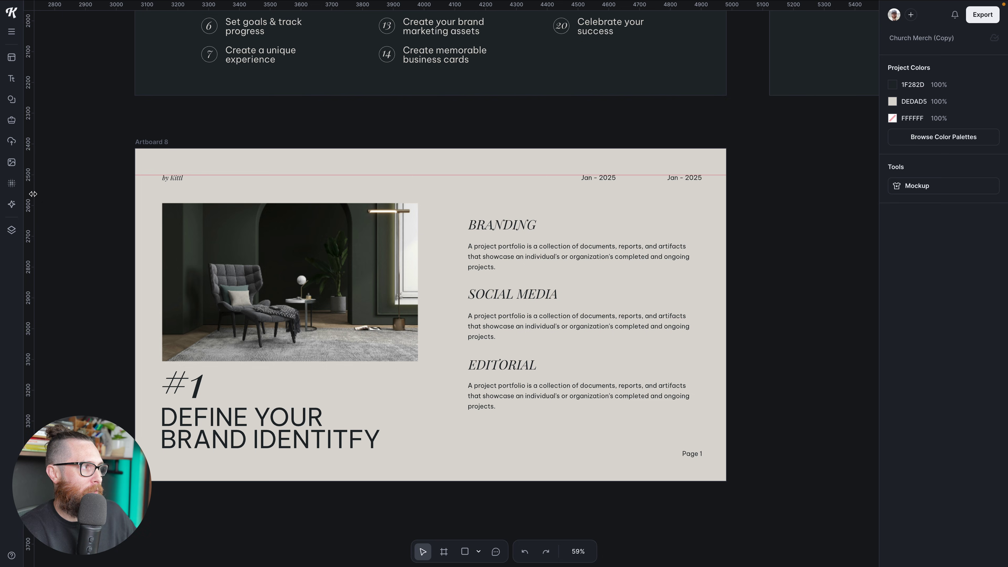
Drag a vertical guide from the left ruler and snap it to by Kittl's left edge at x 3149
drag(33, 194, 167, 201)
scroll(168, 195, up, 6)
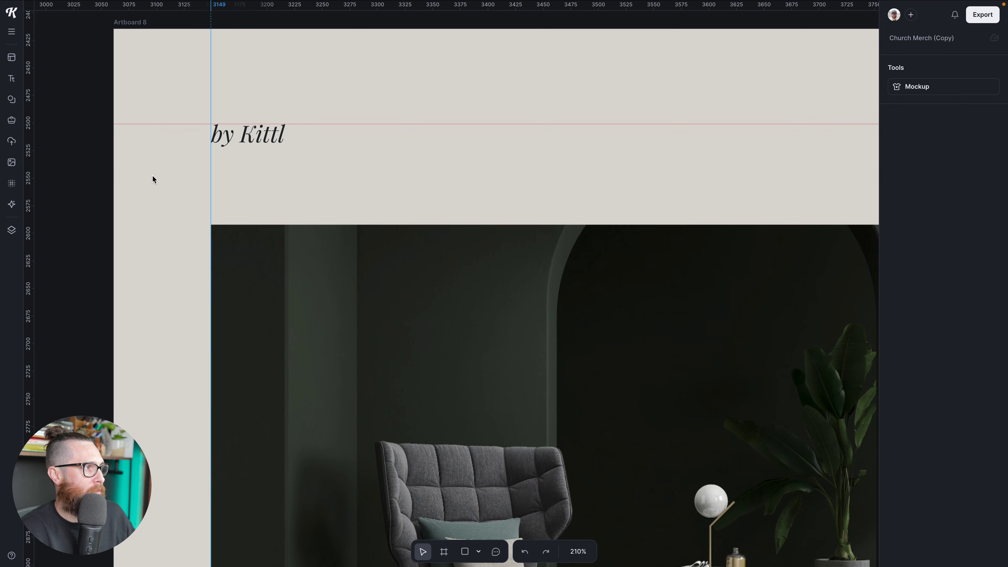
drag(210, 175, 210, 176)
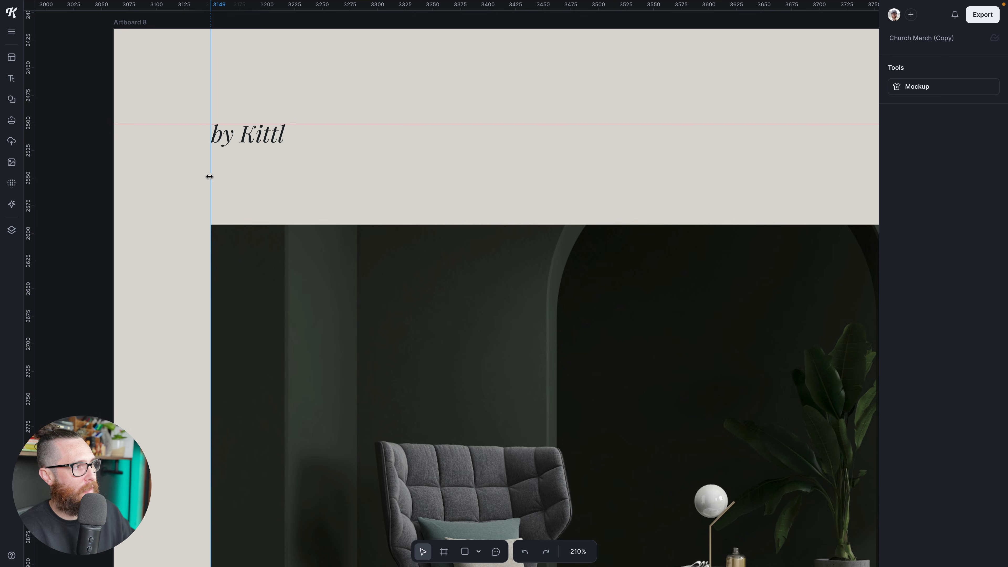
ctrl+scroll(228, 182, down, 3)
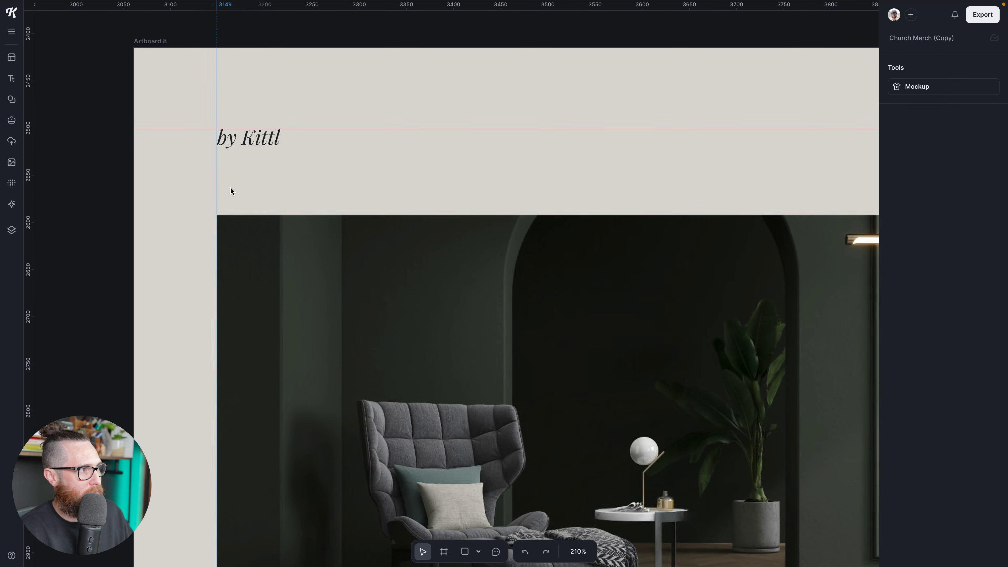
scroll(259, 252, down, 5)
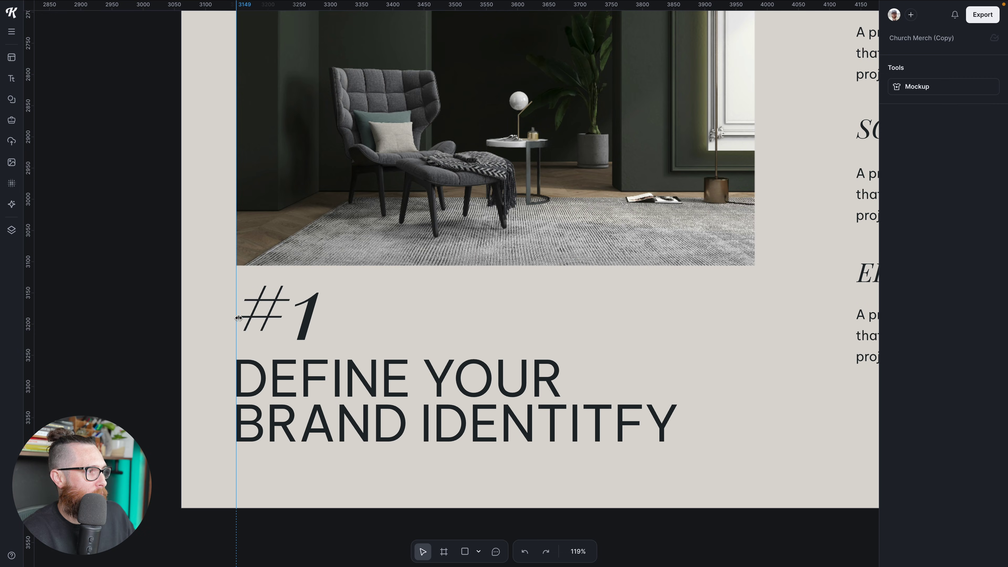
scroll(249, 322, down, 1)
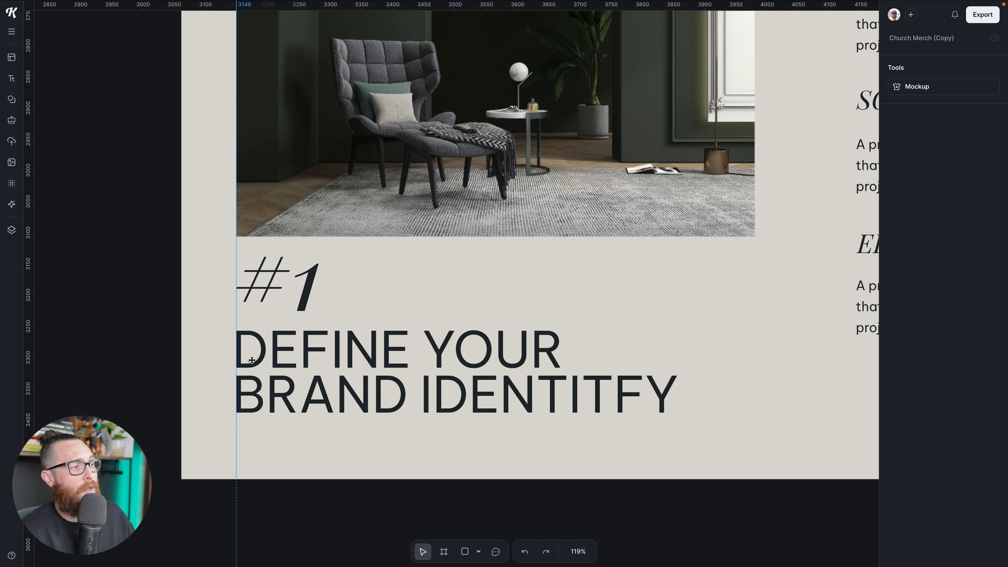
scroll(304, 377, down, 2)
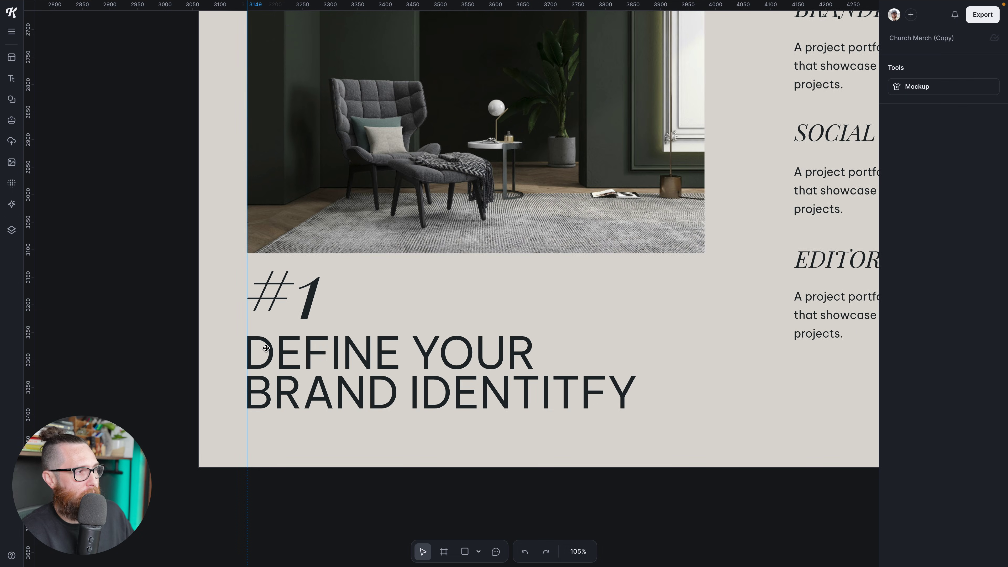
scroll(280, 375, down, 2)
scroll(280, 375, down, 1)
scroll(492, 342, down, 1)
scroll(492, 343, down, 1)
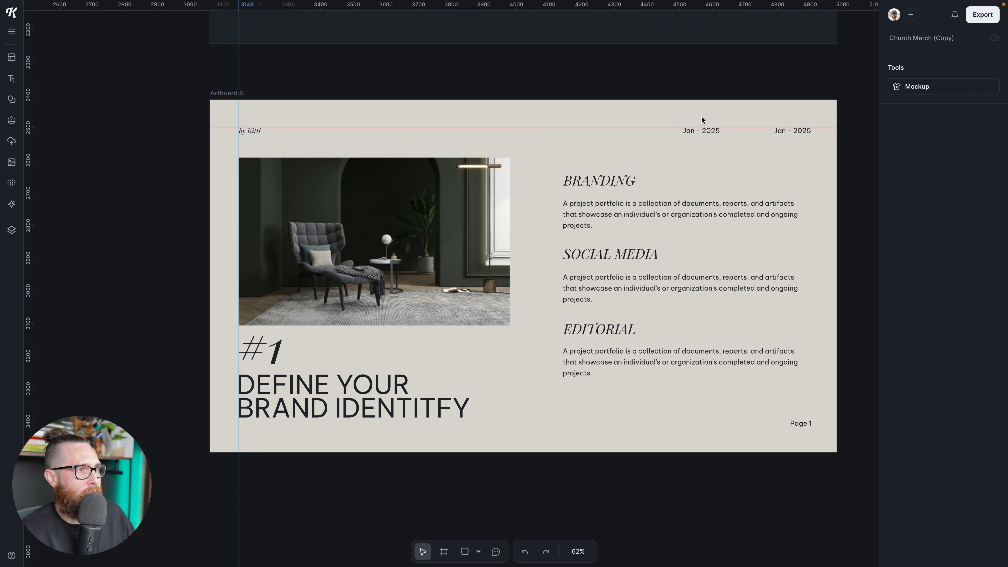
Delete the extra Jan - 2025 date and add a vertical guide at the body paragraphs' right edge
click(703, 135)
key(Delete)
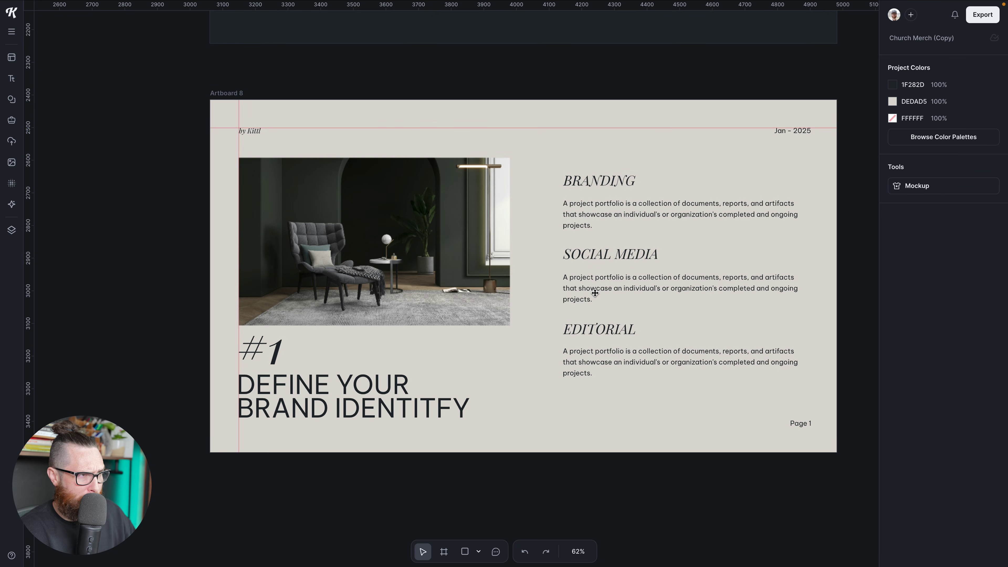
scroll(587, 375, down, 2)
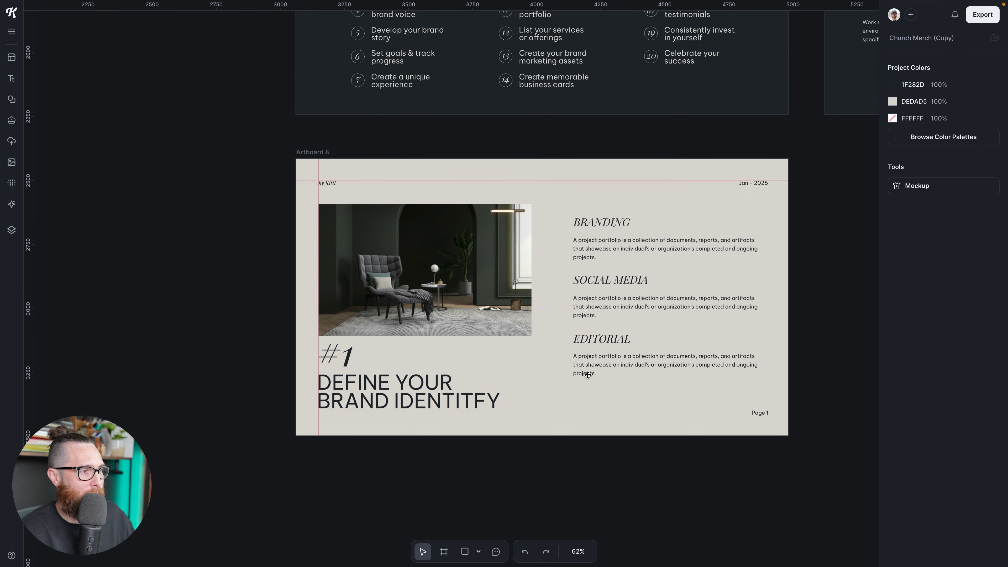
scroll(603, 379, right, 3)
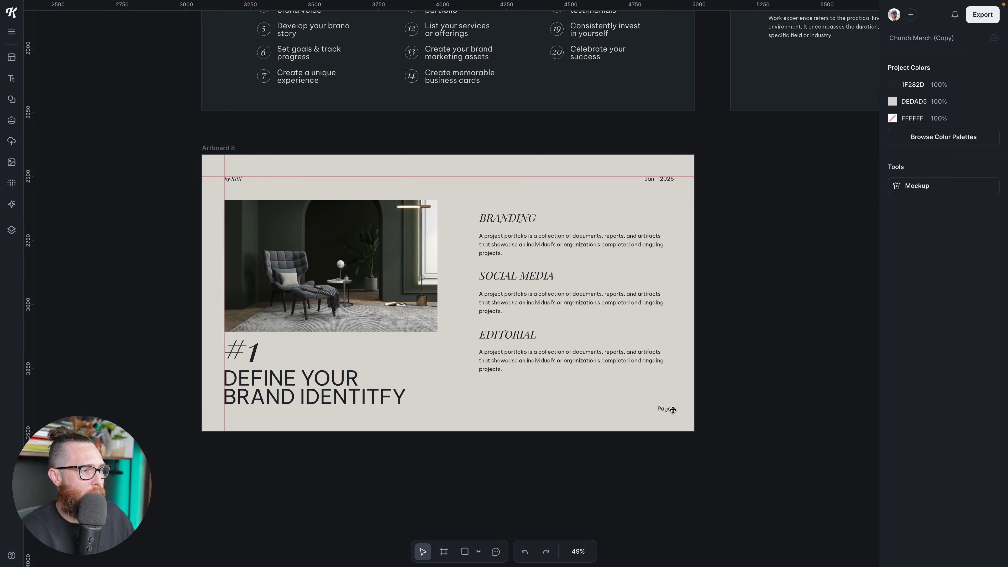
drag(31, 238, 658, 310)
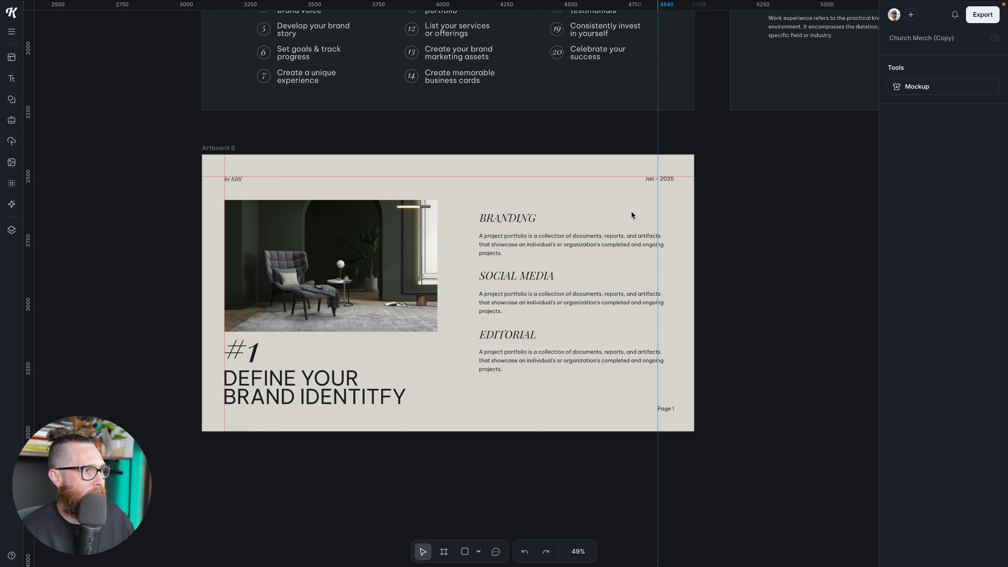
Add a second vertical guide at the right edge of the date and page text
scroll(667, 194, up, 3)
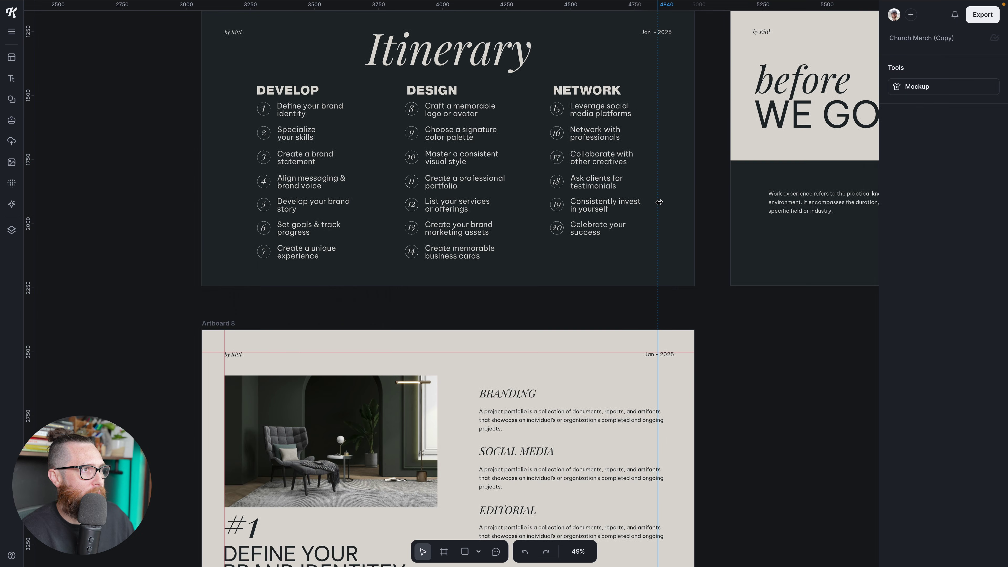
scroll(669, 210, down, 3)
drag(31, 179, 675, 243)
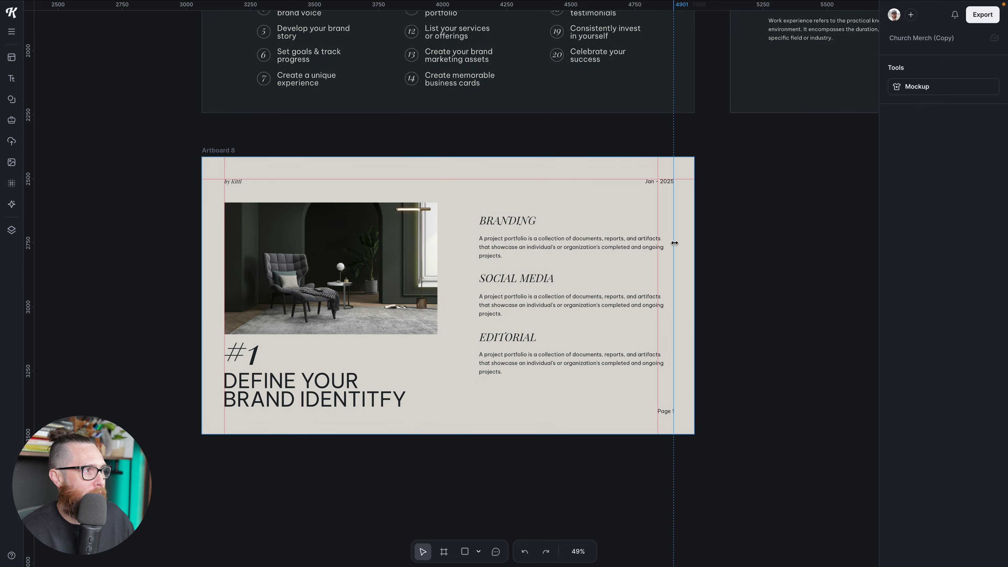
scroll(686, 262, up, 2)
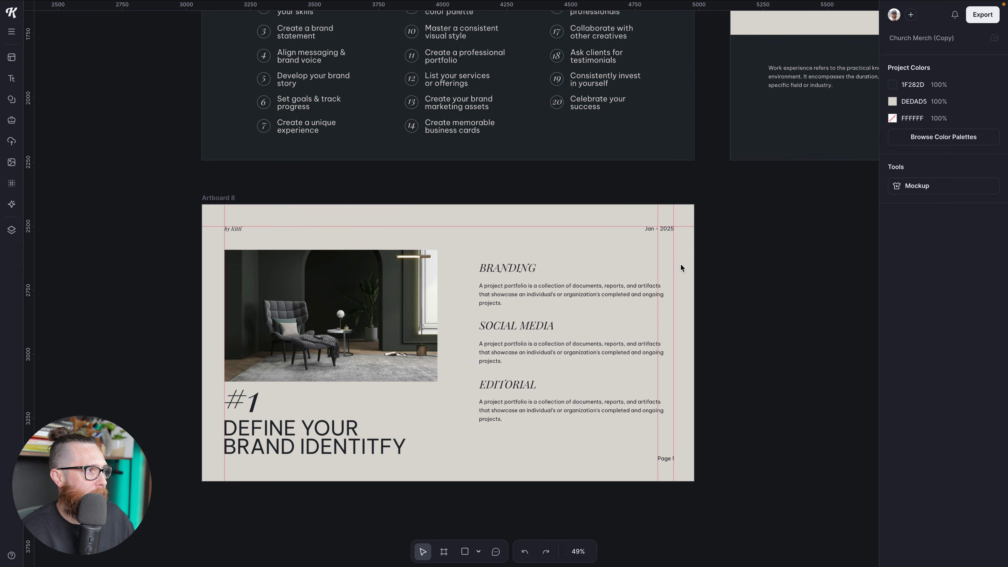
scroll(680, 263, up, 3)
scroll(214, 209, left, 5)
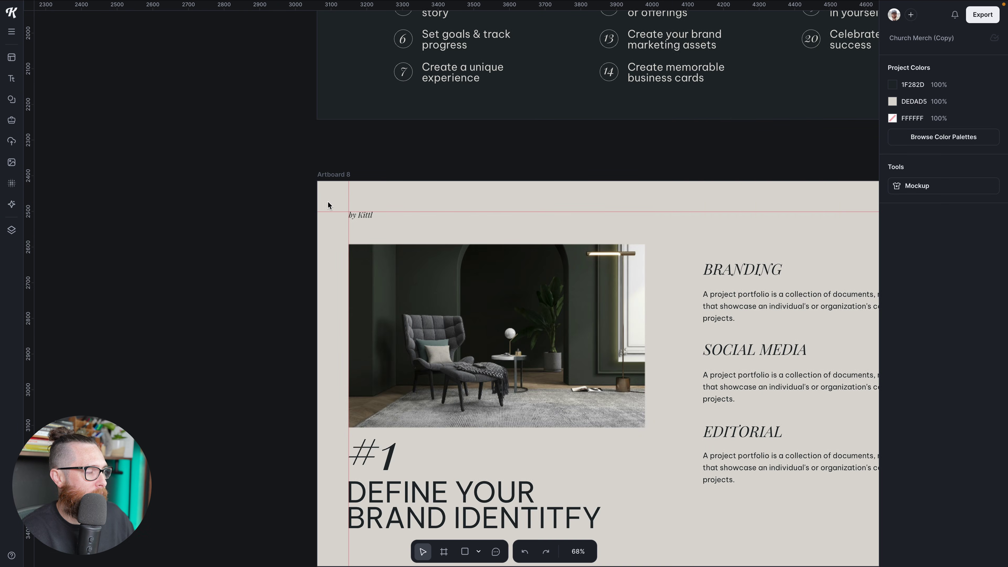
Turn on the canvas grid from the View options and reduce its size to 80
scroll(328, 205, right, 3)
click(11, 32)
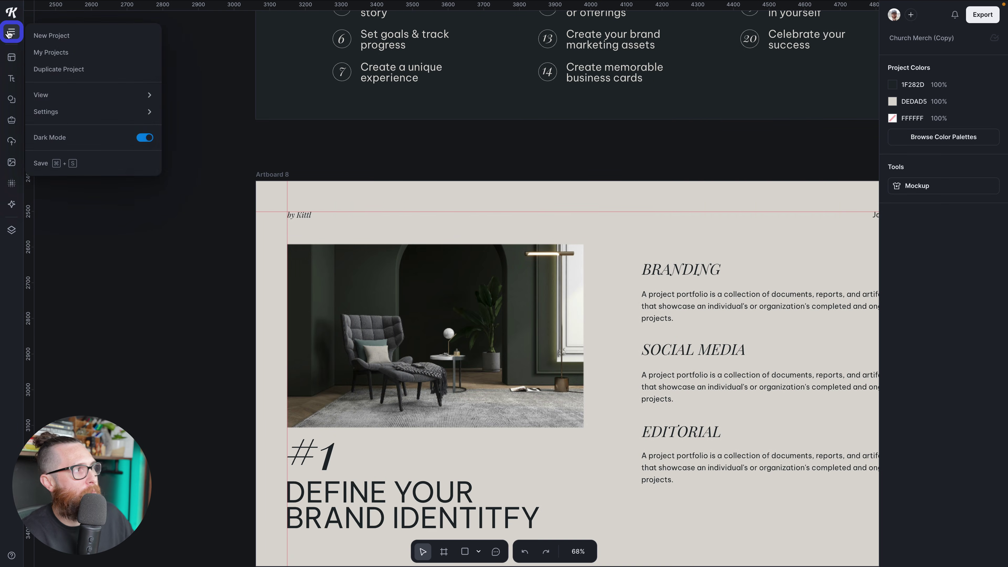
mouse_move(155, 95)
click(293, 100)
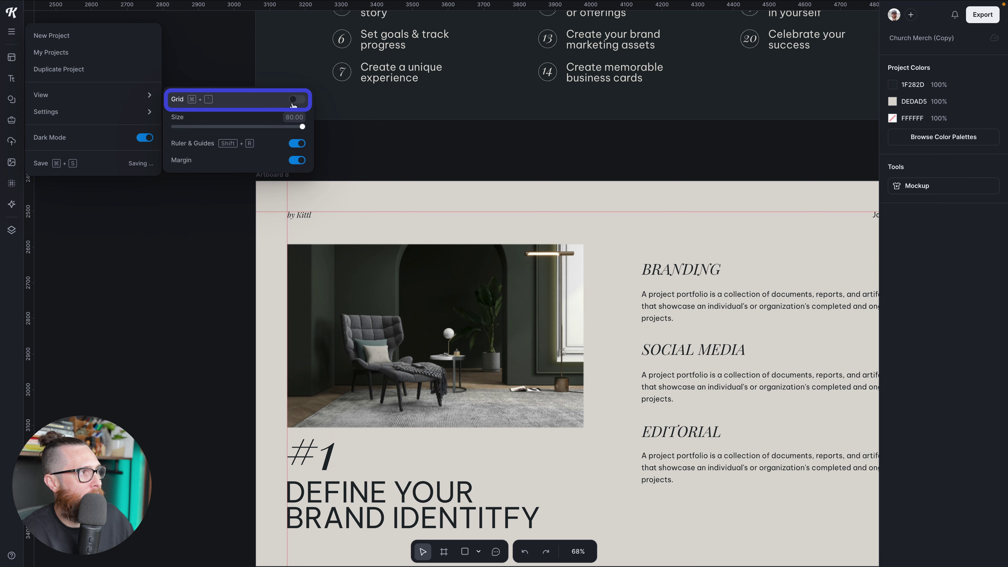
click(293, 100)
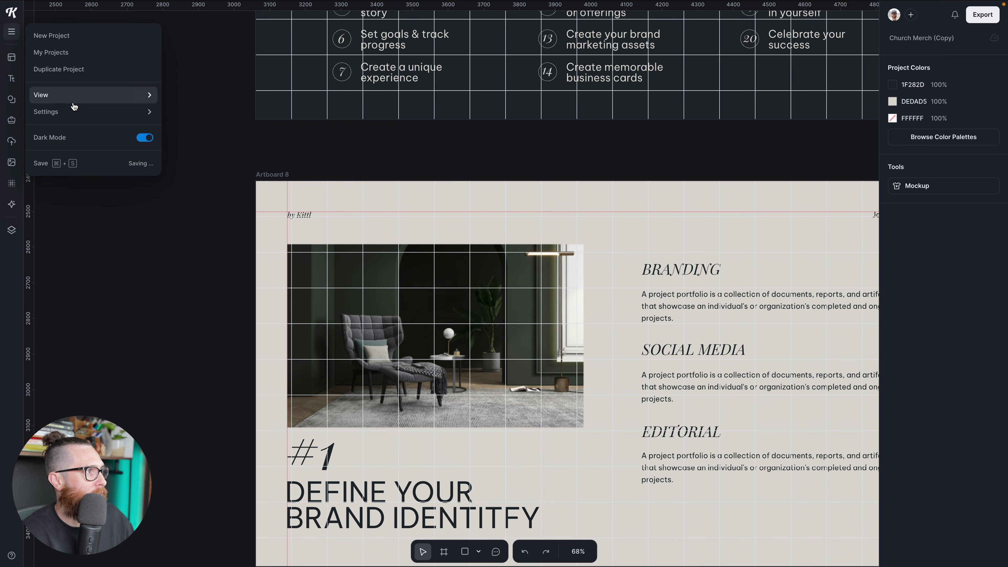
mouse_move(137, 95)
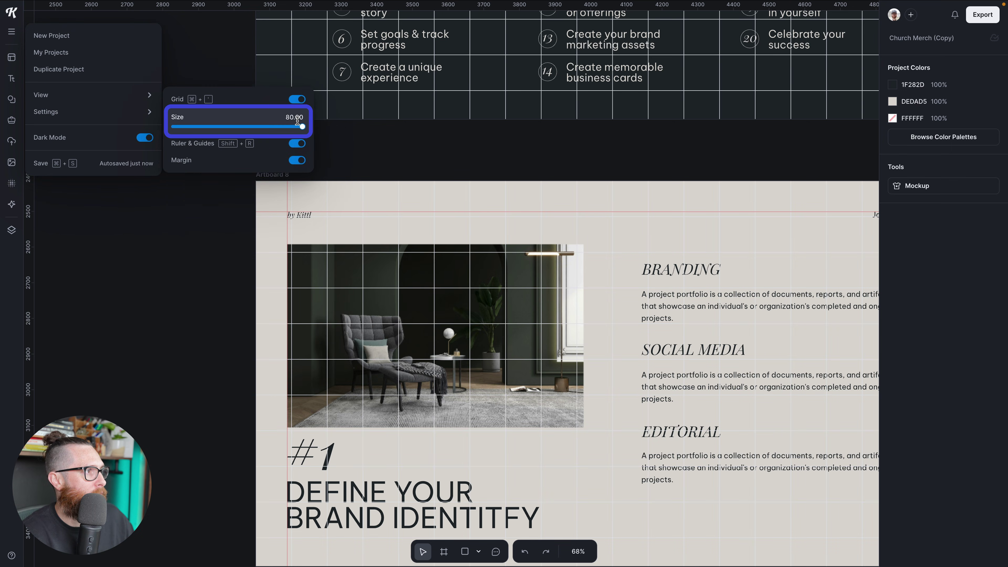
drag(301, 127, 289, 131)
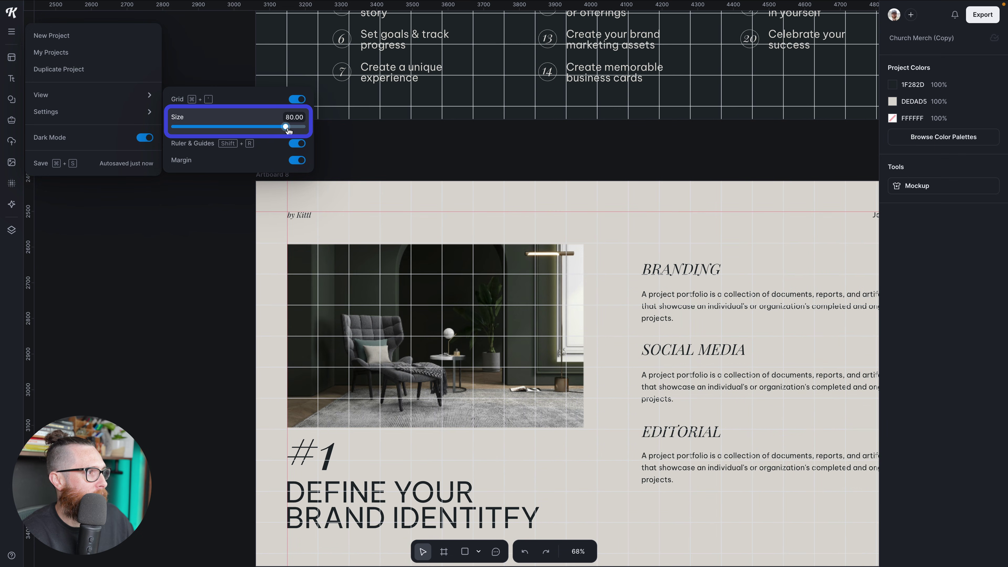
click(201, 247)
Shift the outer right vertical guide slightly to the left
scroll(201, 247, right, 8)
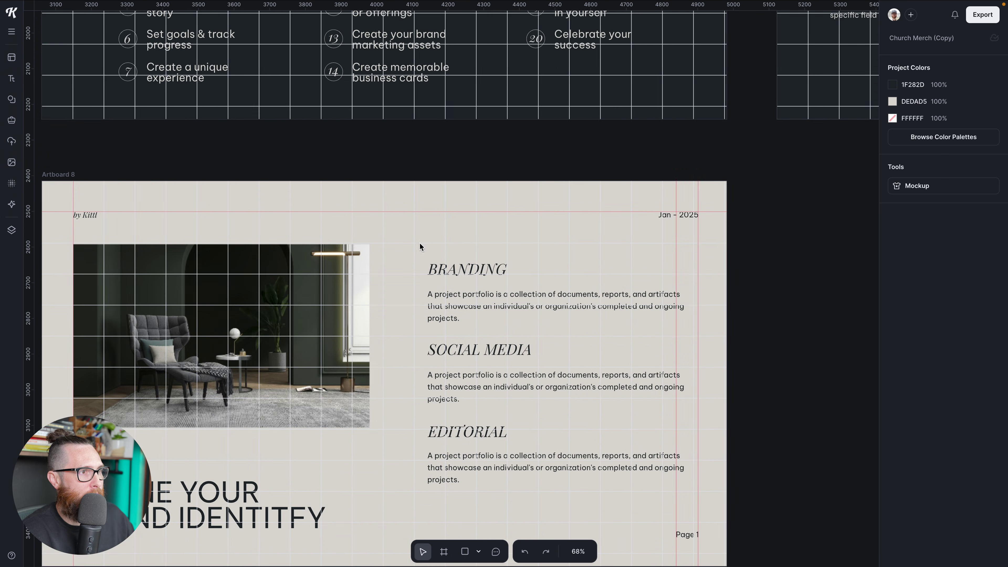
drag(698, 212, 693, 213)
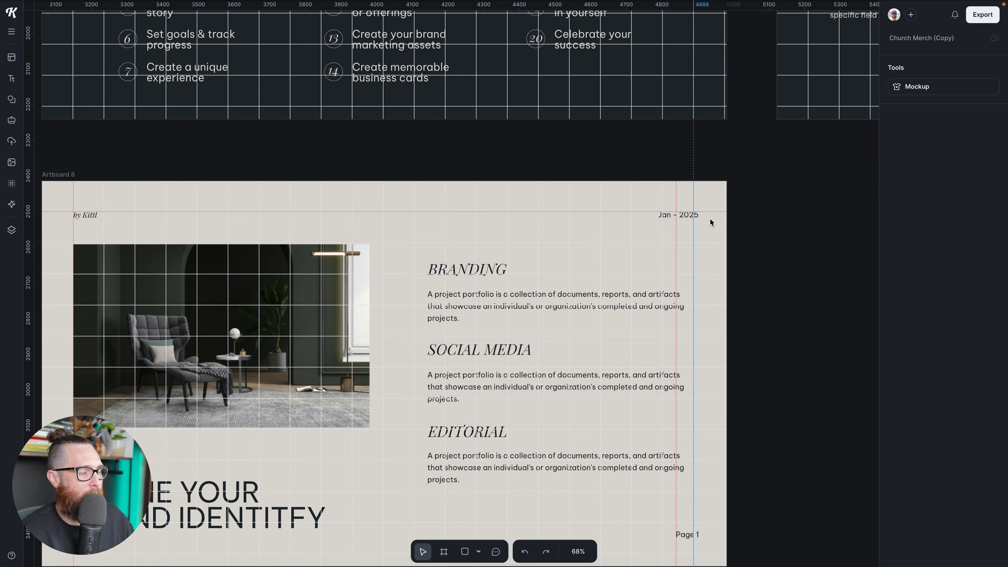
click(683, 216)
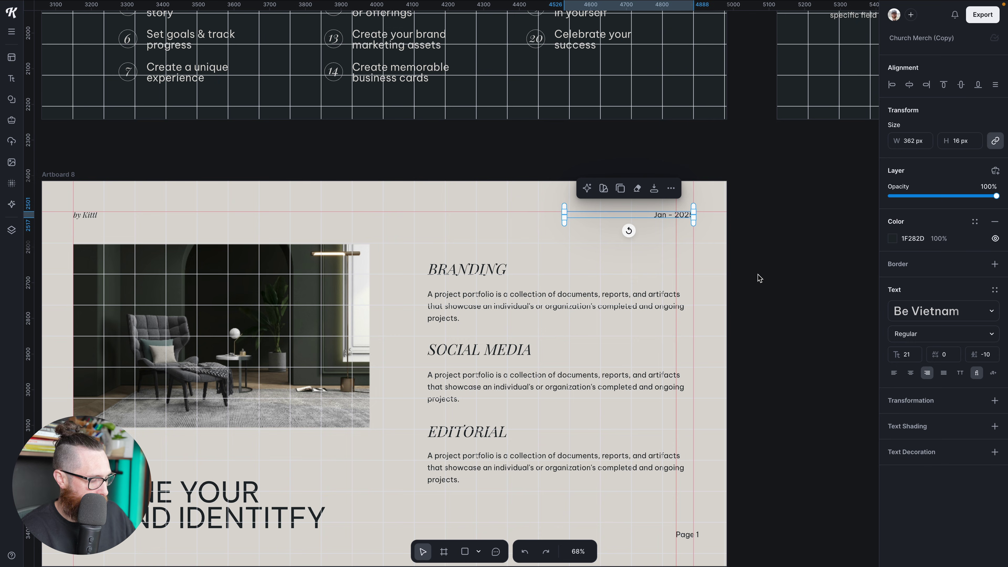
Switch the View > Grid toggle off so only the guides remain on Artboard 8
click(11, 31)
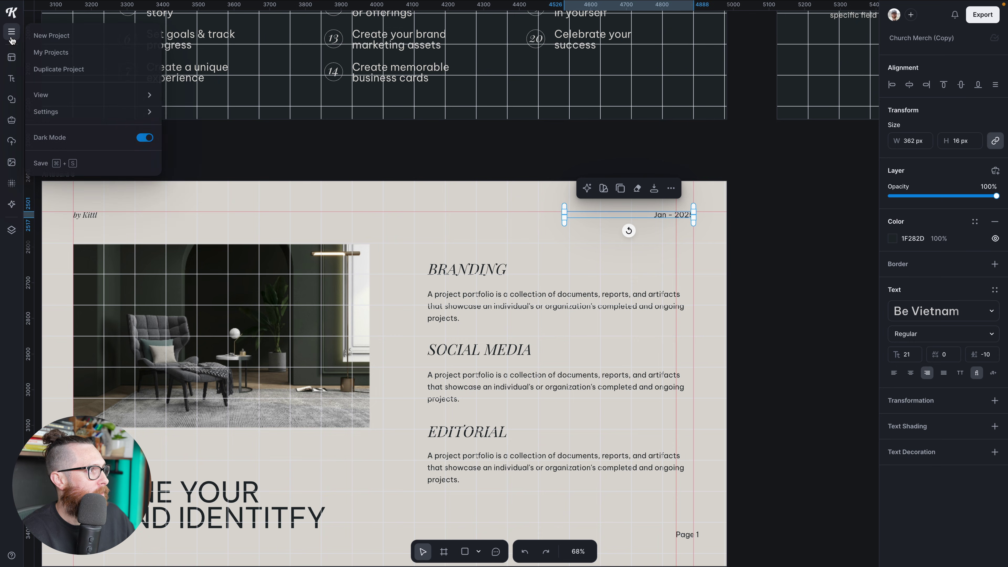
mouse_move(81, 113)
mouse_move(80, 95)
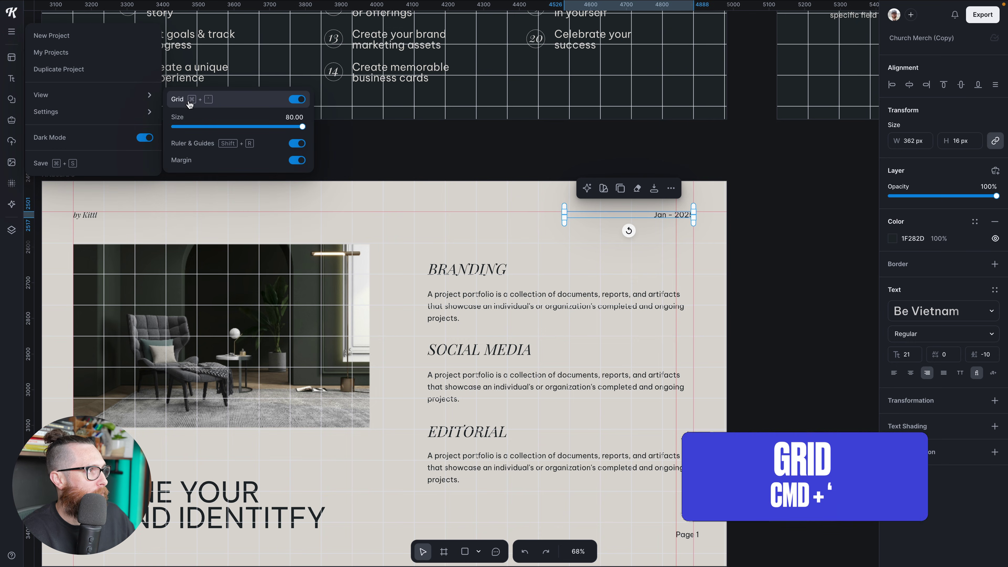
click(296, 99)
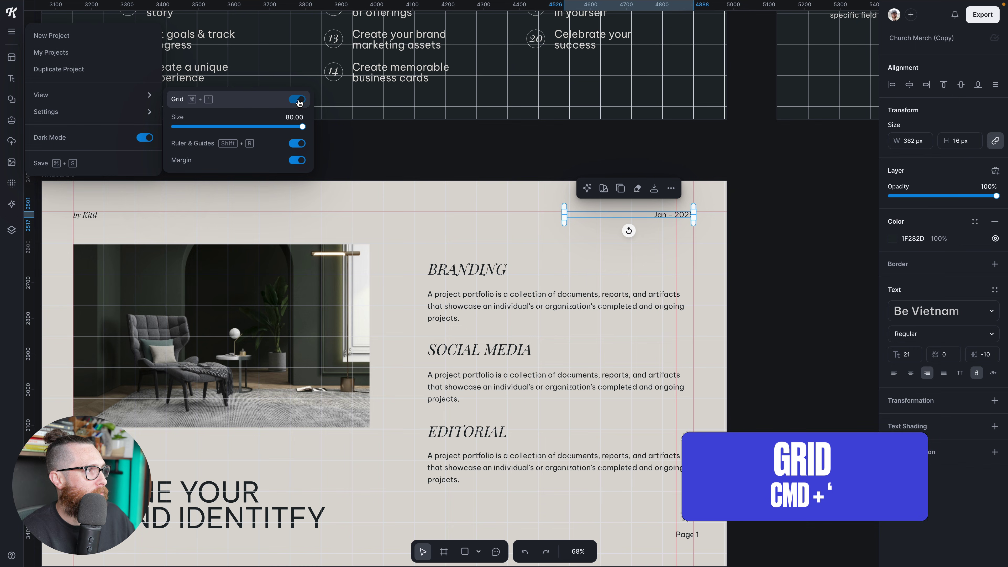
click(11, 35)
click(749, 288)
scroll(749, 288, down, 3)
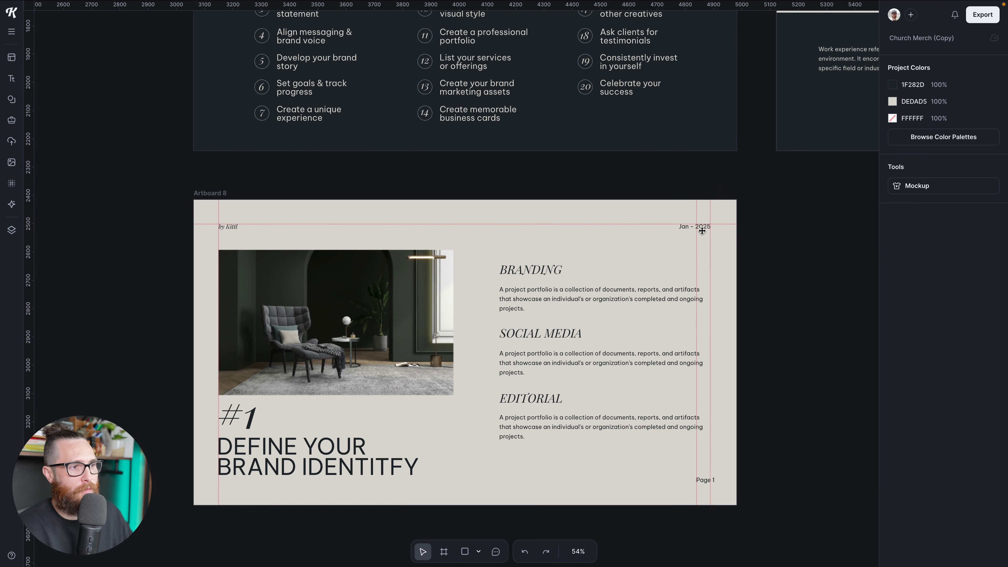
scroll(710, 288, down, 2)
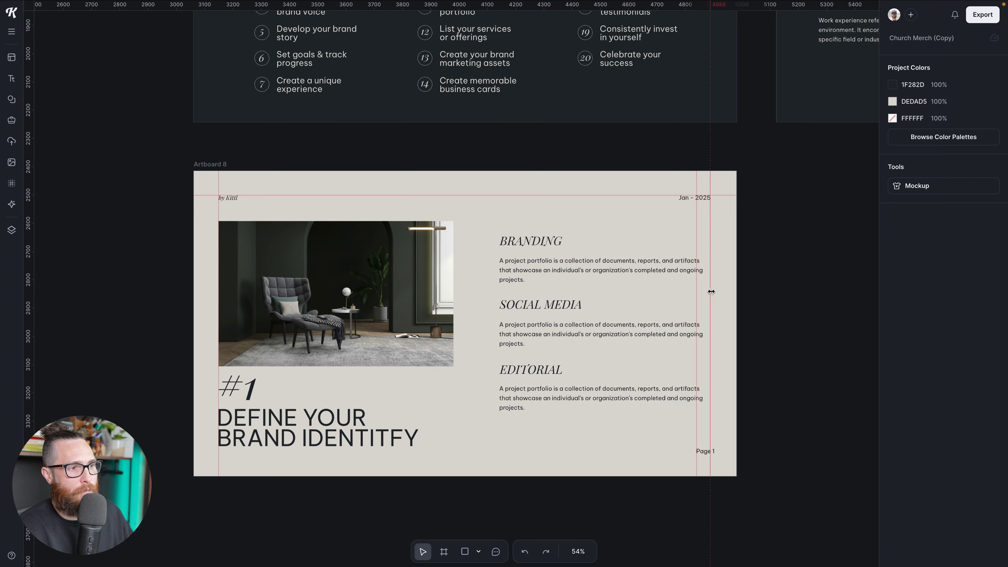
Delete the extra right-hand vertical guide on Artboard 8
click(704, 453)
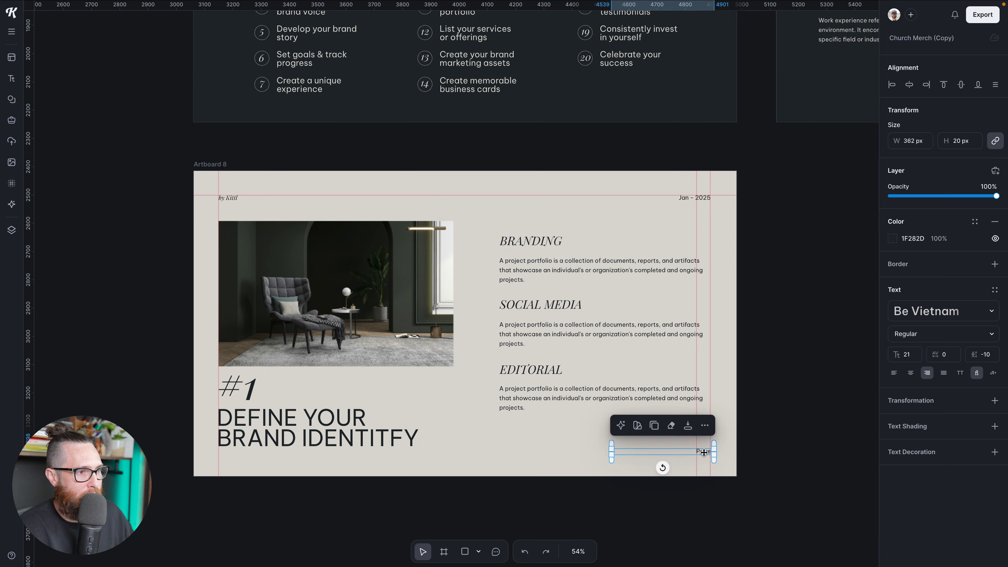
click(697, 440)
key(Delete)
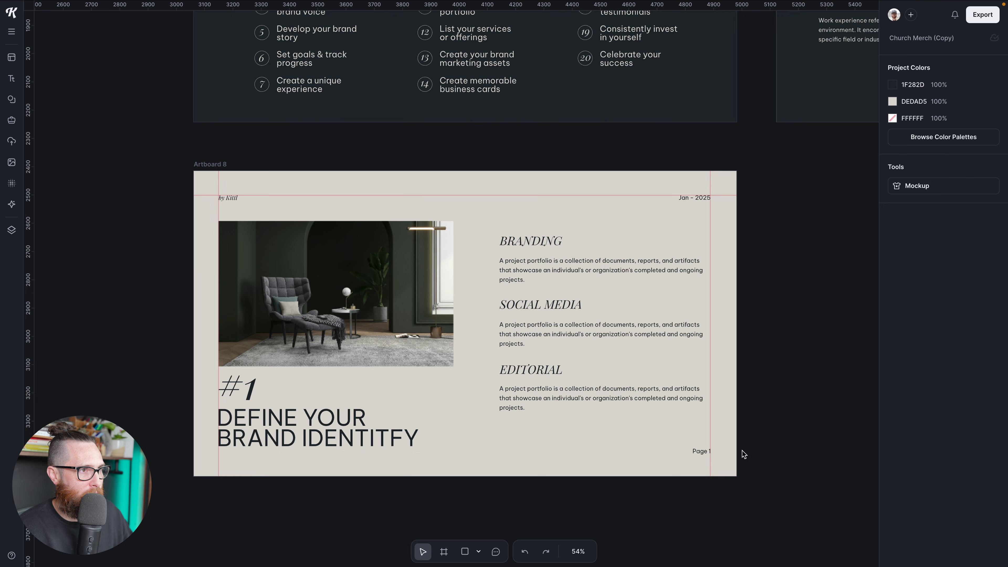
Add a horizontal guide near Artboard 8's bottom edge, level with the Page 1 text
scroll(719, 447, up, 3)
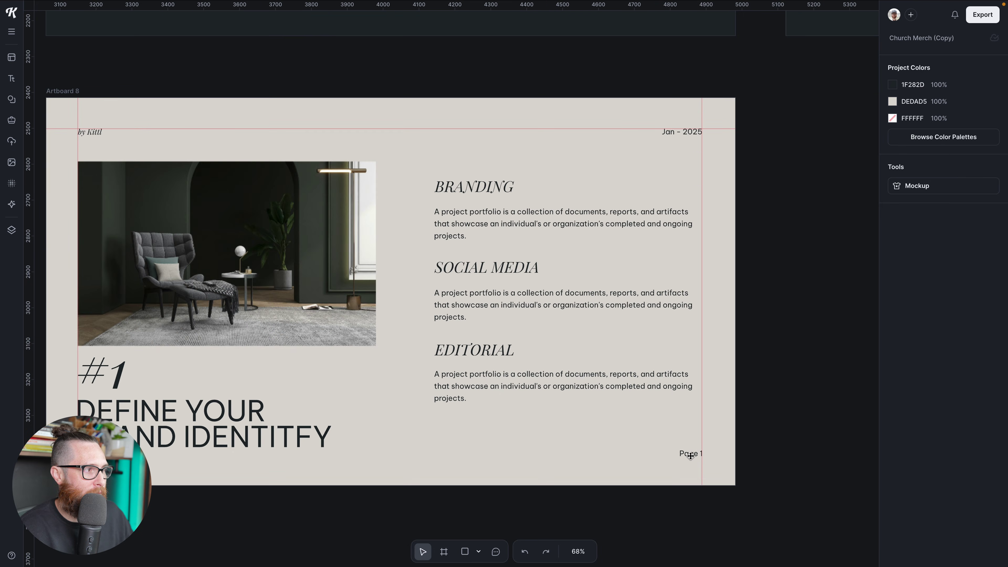
scroll(698, 455, left, 2)
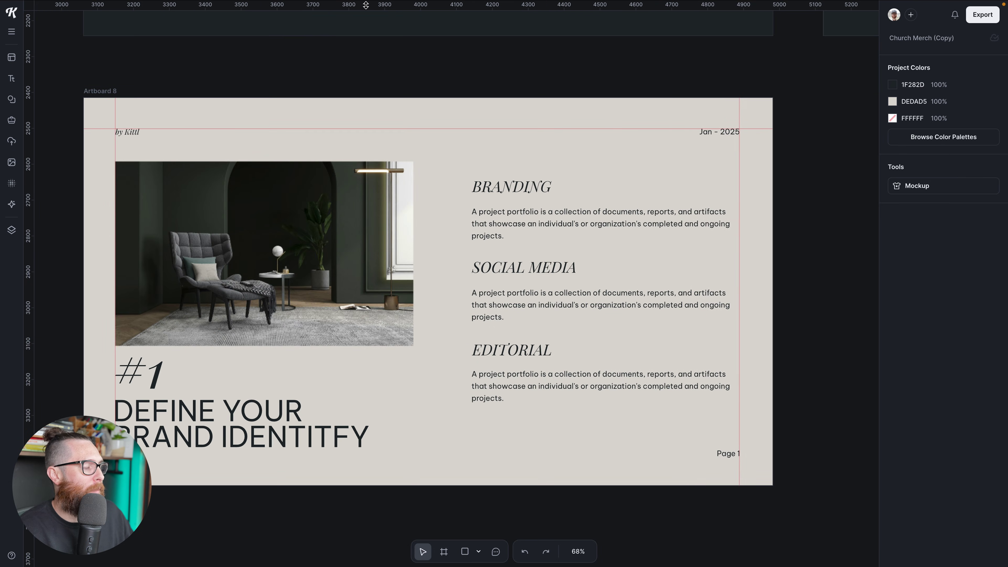
drag(365, 4, 433, 457)
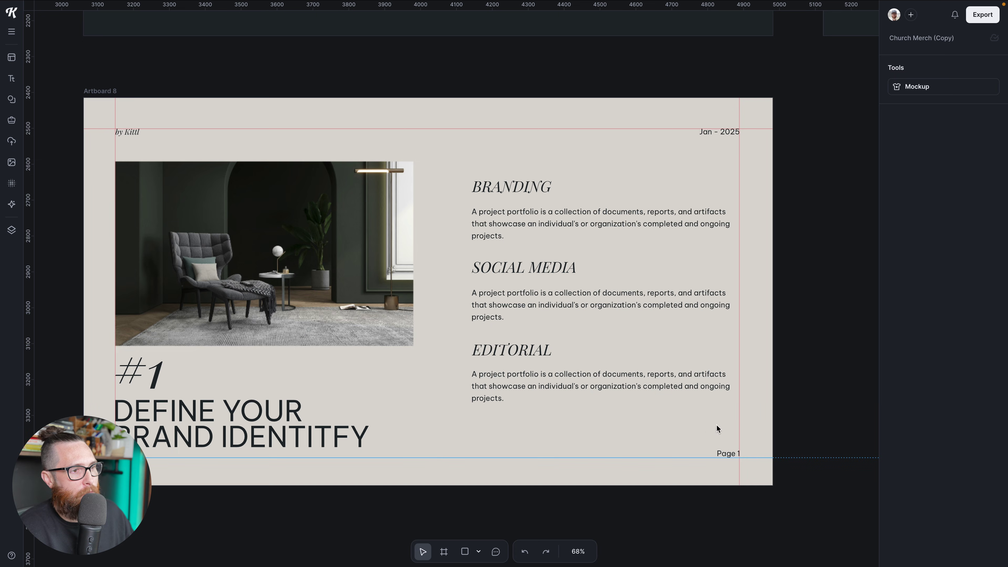
click(801, 401)
scroll(802, 389, down, 5)
drag(819, 376, 634, 344)
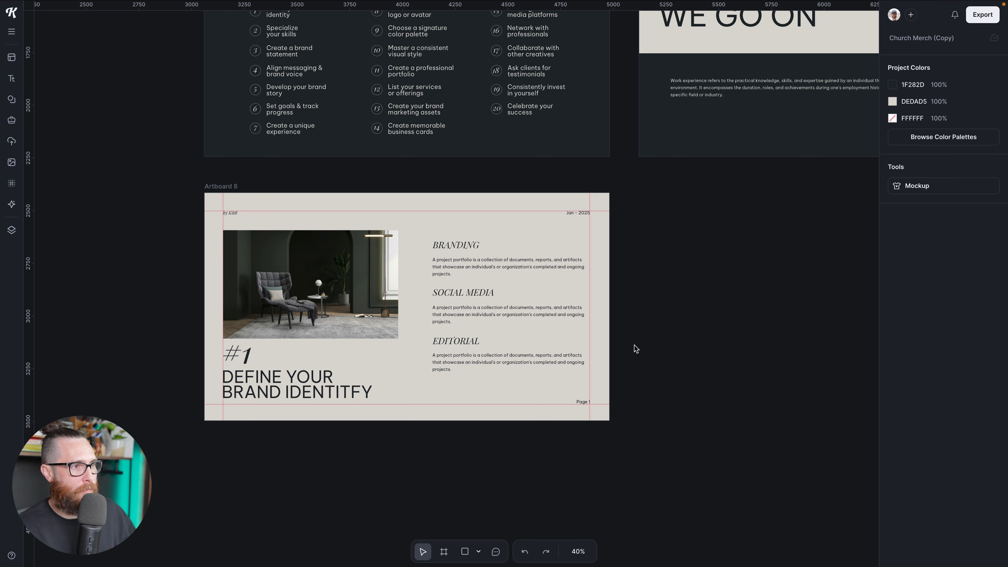
scroll(639, 257, right, 1)
scroll(639, 257, down, 1)
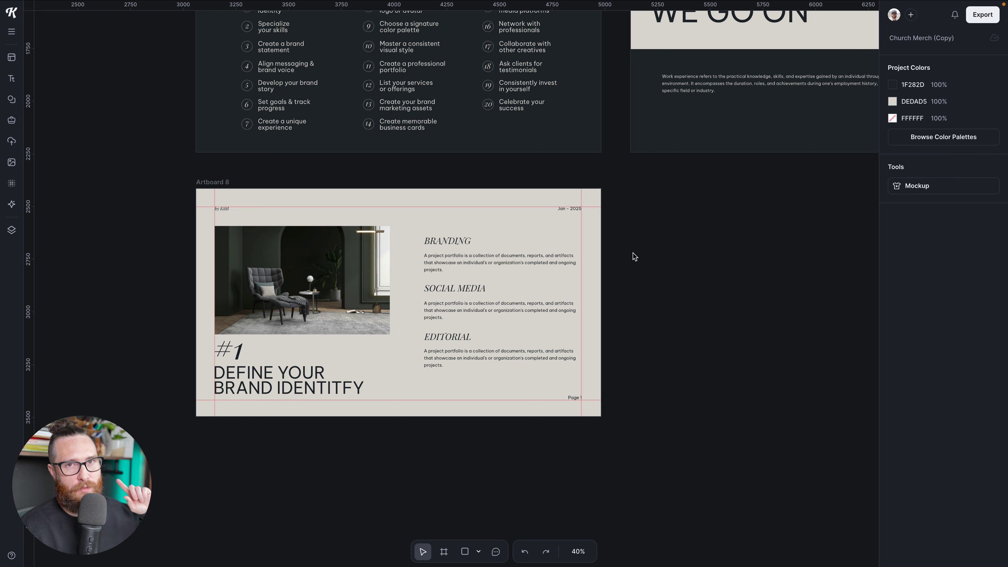
click(219, 181)
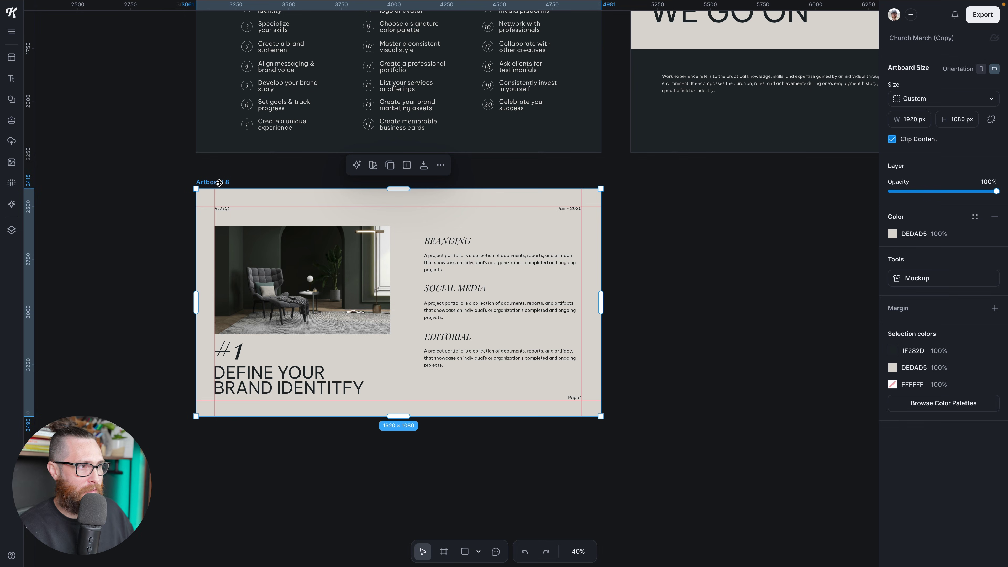
Alt-drag Artboard 8 rightward to create Artboard 9, a copy of the '#1 Define Your Brand Identity' slide
scroll(219, 182, up, 5)
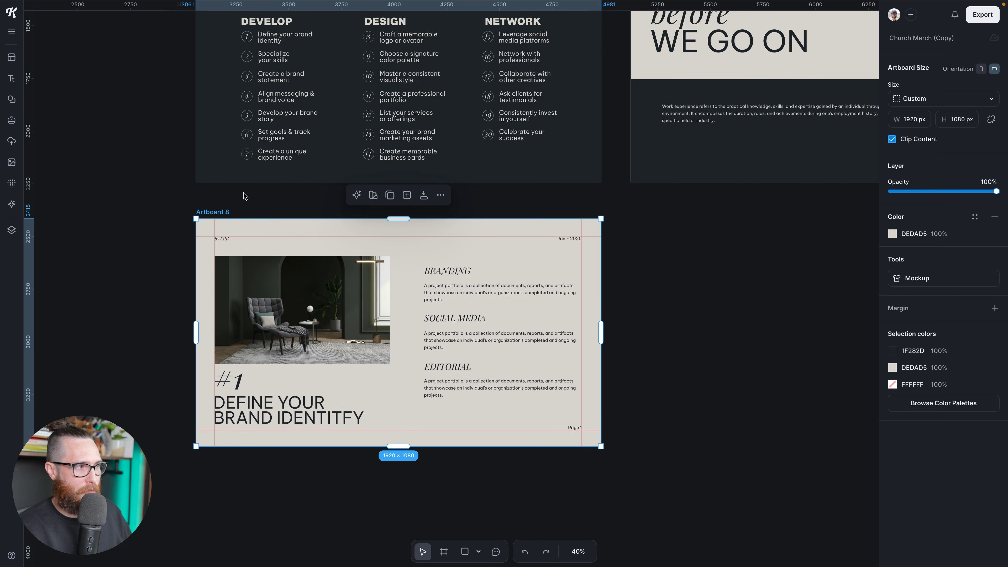
scroll(238, 193, down, 5)
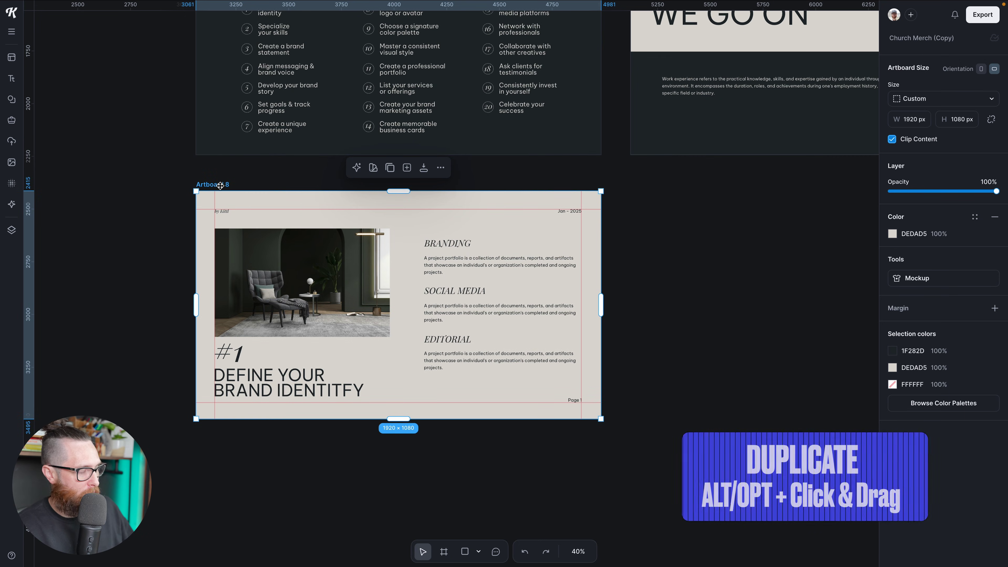
drag(220, 185, 653, 203)
scroll(675, 214, right, 5)
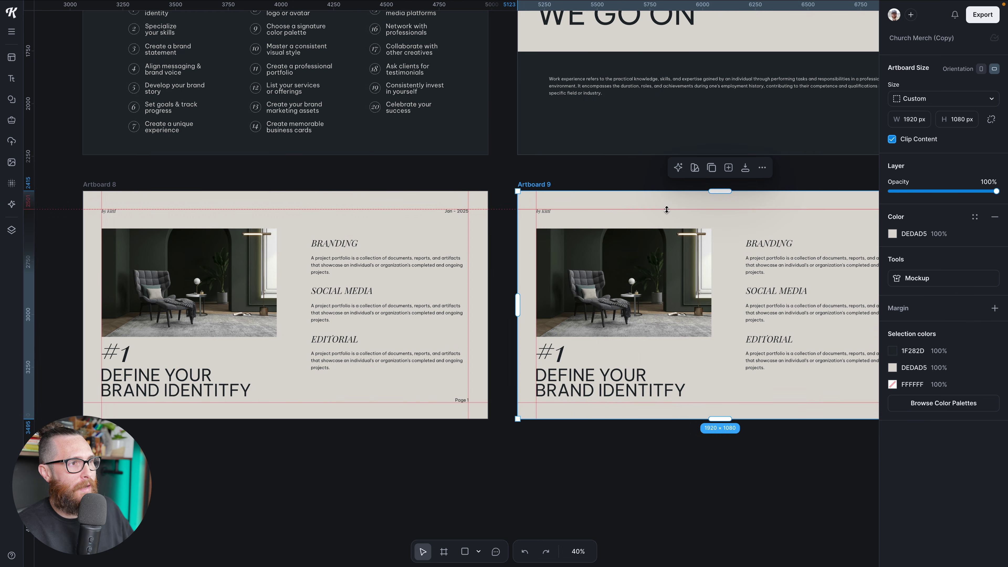
scroll(534, 197, right, 20)
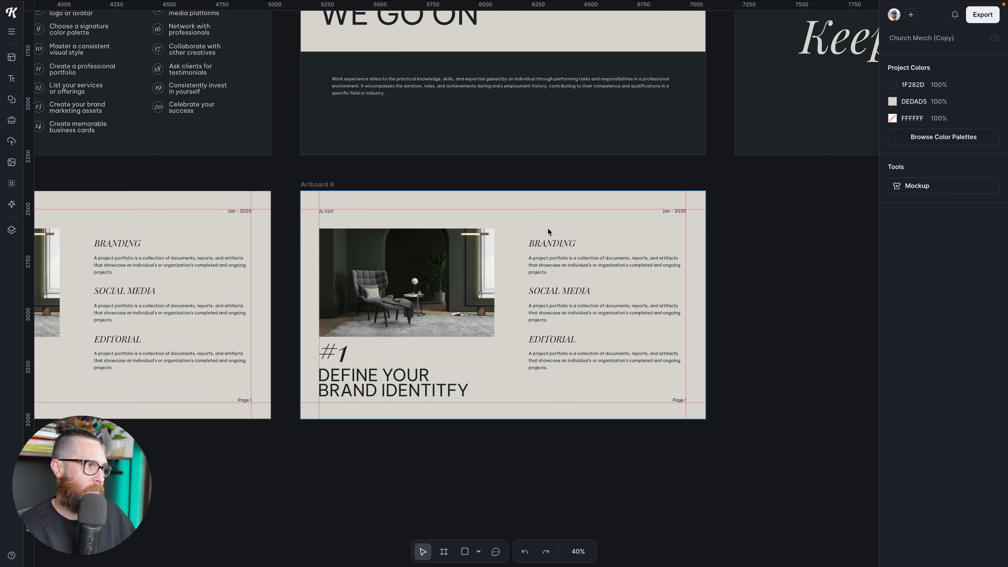
scroll(547, 227, down, 1)
scroll(547, 233, left, 14)
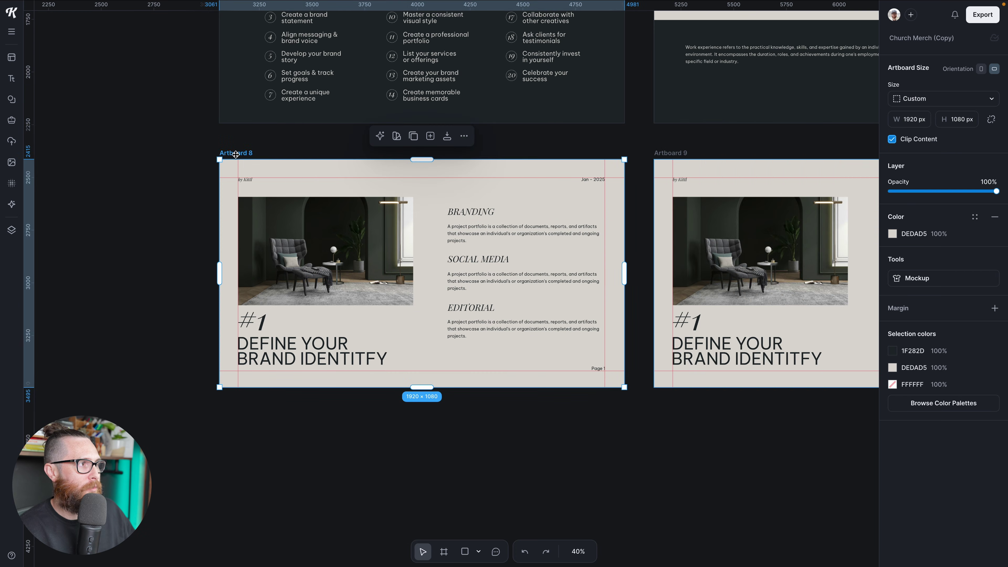
Alt-drag Artboard 8 downward as Artboard 10, align it directly beneath, and hide the rulers
drag(235, 154, 270, 410)
scroll(270, 411, down, 1)
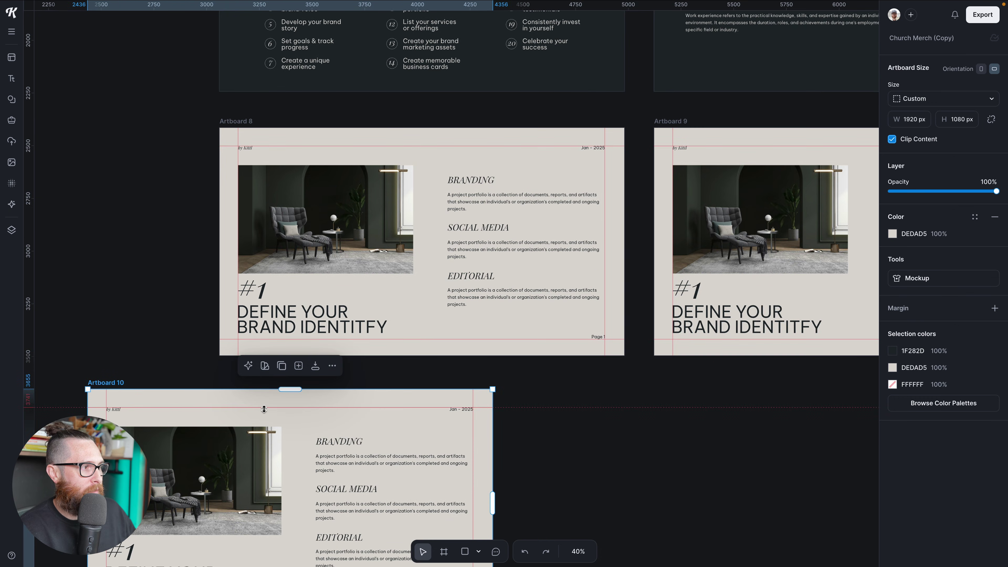
scroll(270, 410, down, 1)
drag(115, 342, 245, 346)
scroll(274, 337, down, 1)
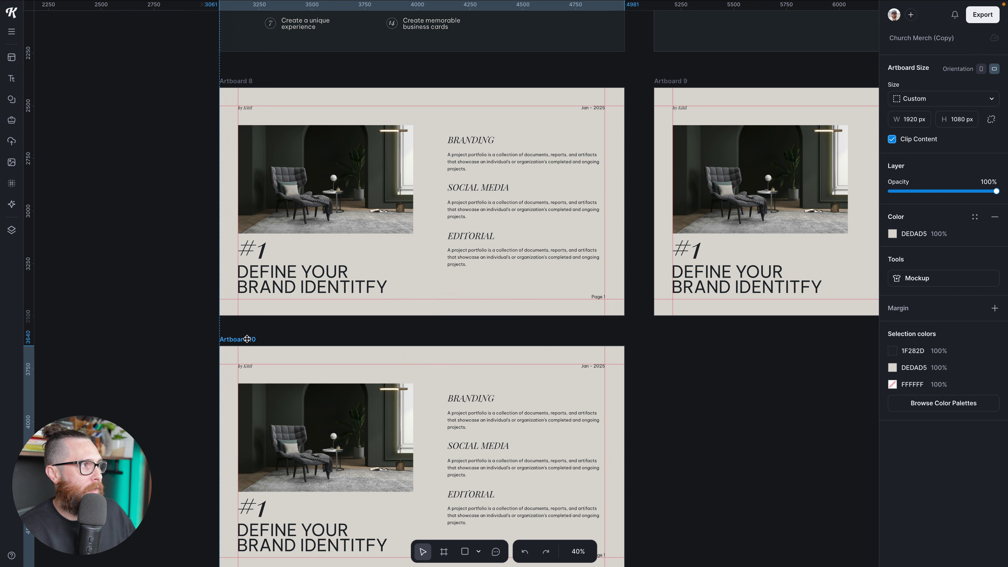
click(699, 370)
scroll(699, 370, down, 1)
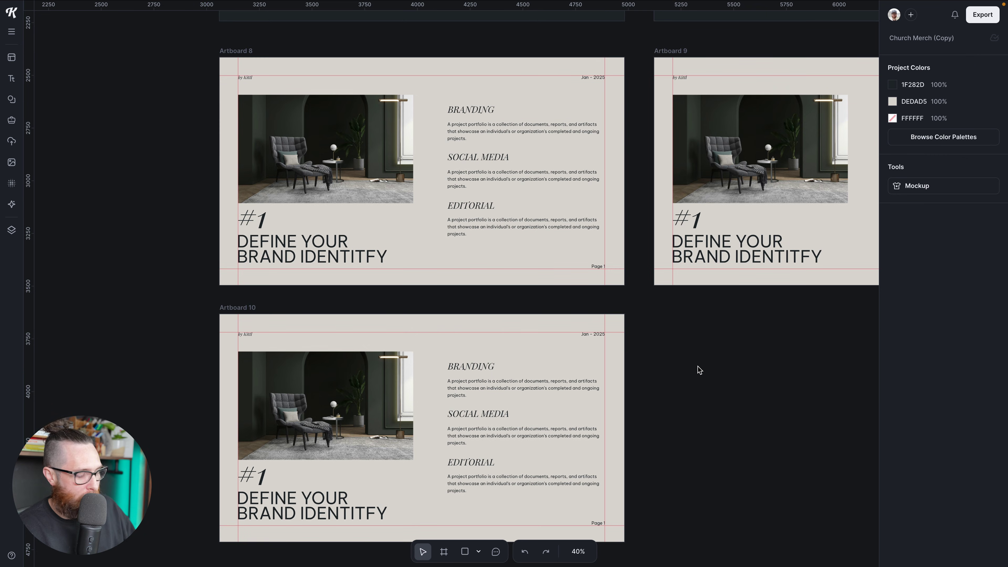
key(shift+r)
key(shift+r)
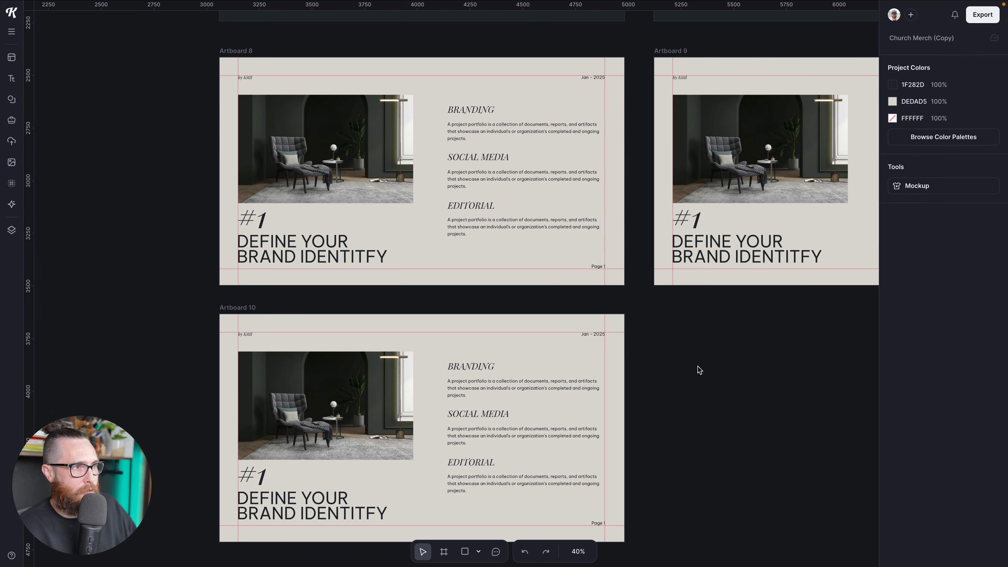
scroll(697, 365, right, 5)
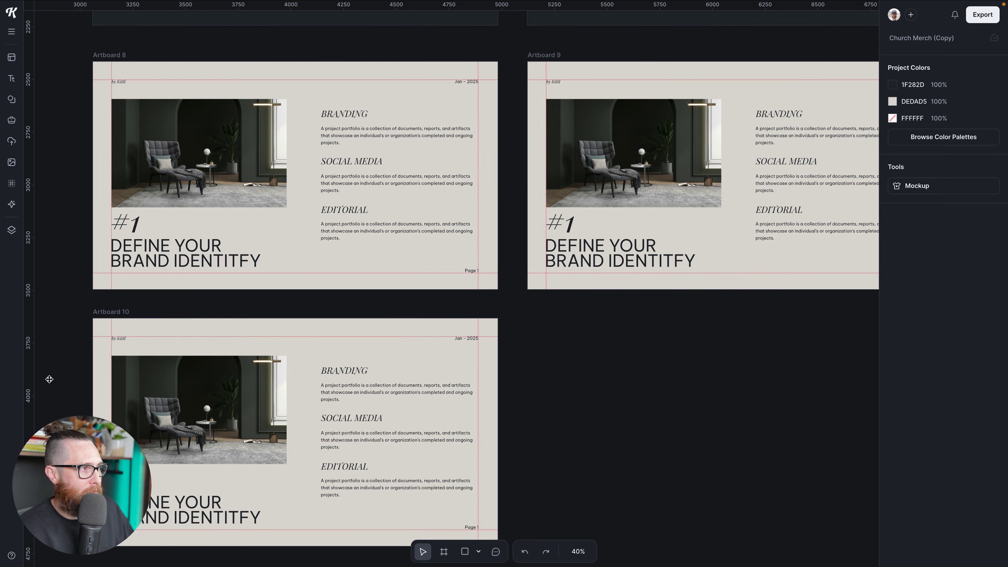
Select Artboard 10's #1 number and its DEFINE YOUR BRAND IDENTITFY heading, then clear the selection
click(198, 488)
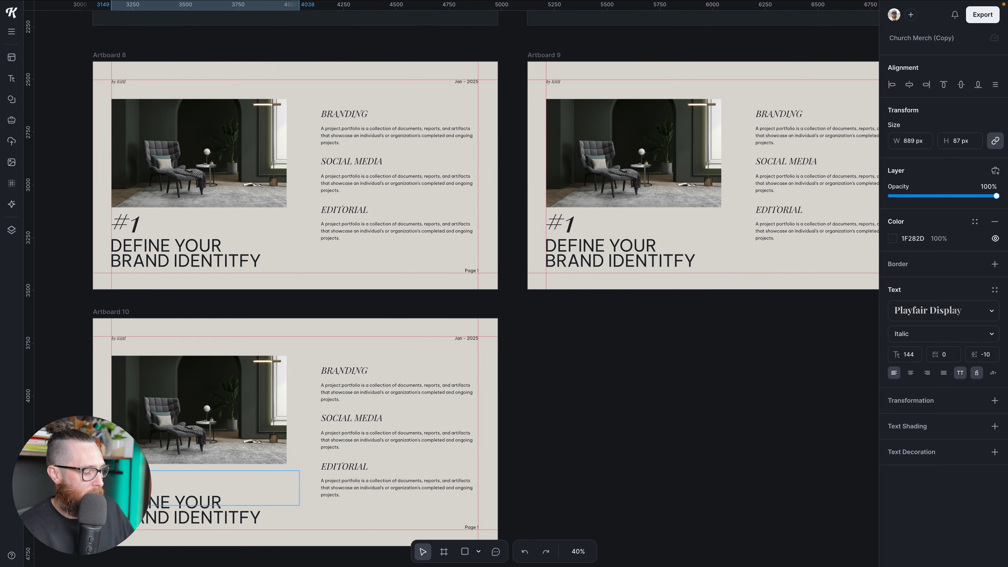
click(239, 515)
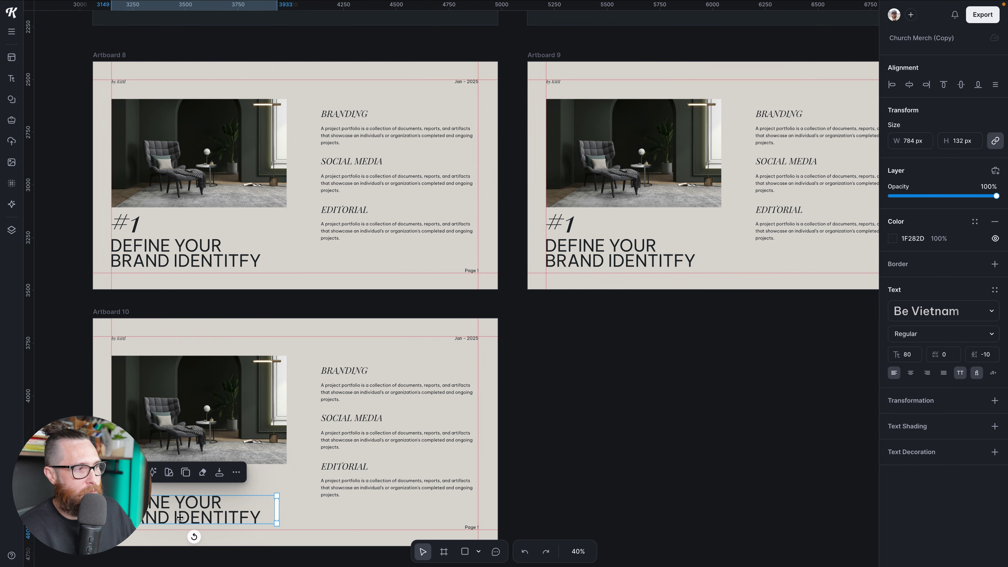
scroll(540, 397, up, 2)
scroll(540, 396, right, 1)
scroll(550, 397, down, 3)
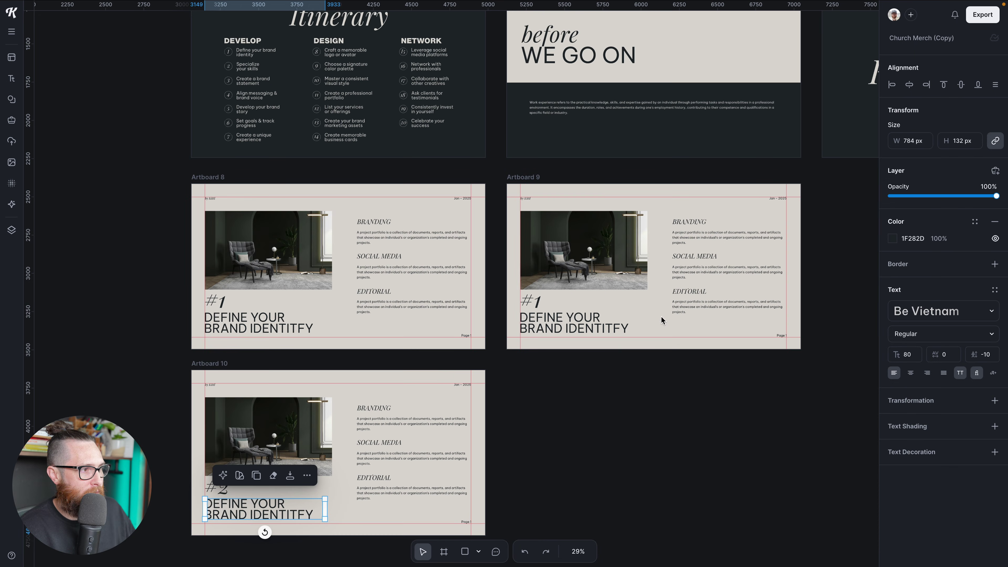
scroll(782, 336, up, 9)
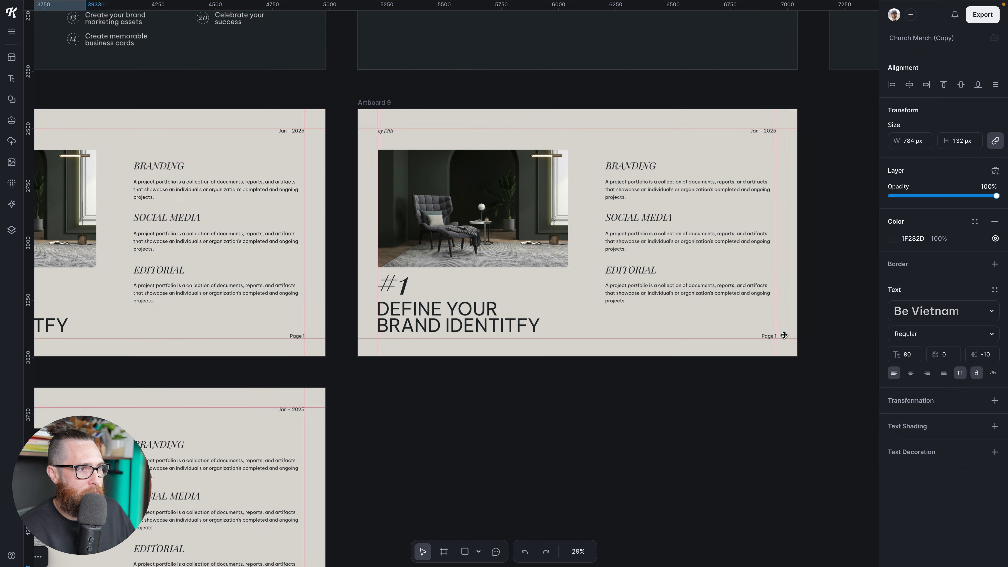
key(Escape)
Change Artboard 9's footer text from 'Page 1' to 'Page 2'
click(741, 335)
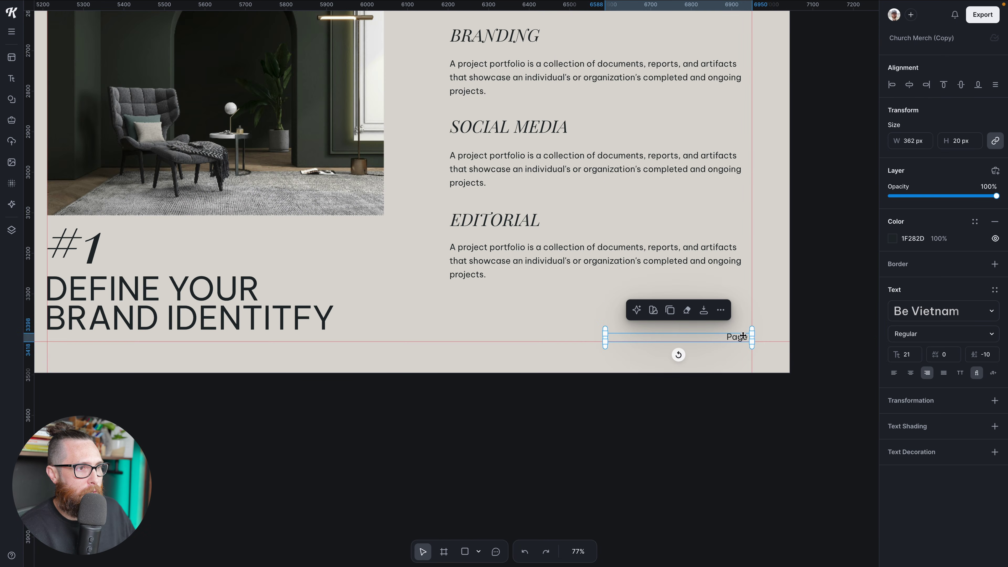
double_click(745, 335)
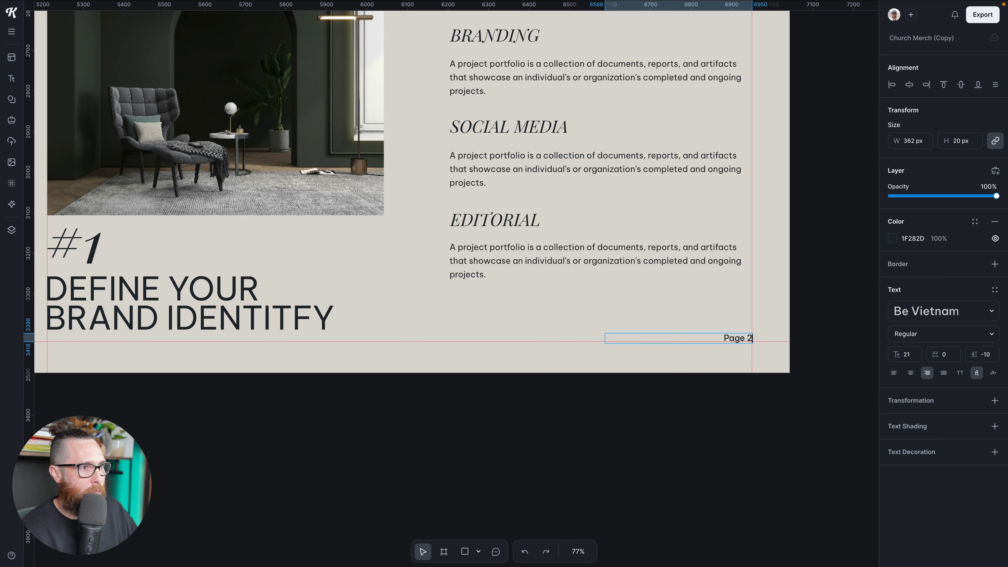
text(2)
key(Escape)
key(Escape)
scroll(731, 390, down, 3)
scroll(272, 514, down, 5)
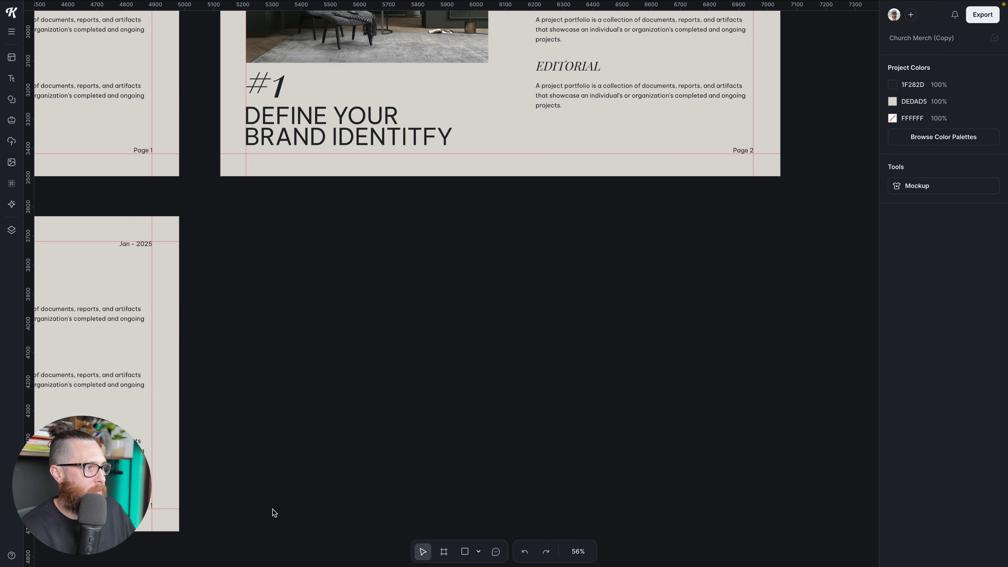
scroll(486, 421, left, 4)
scroll(509, 400, down, 3)
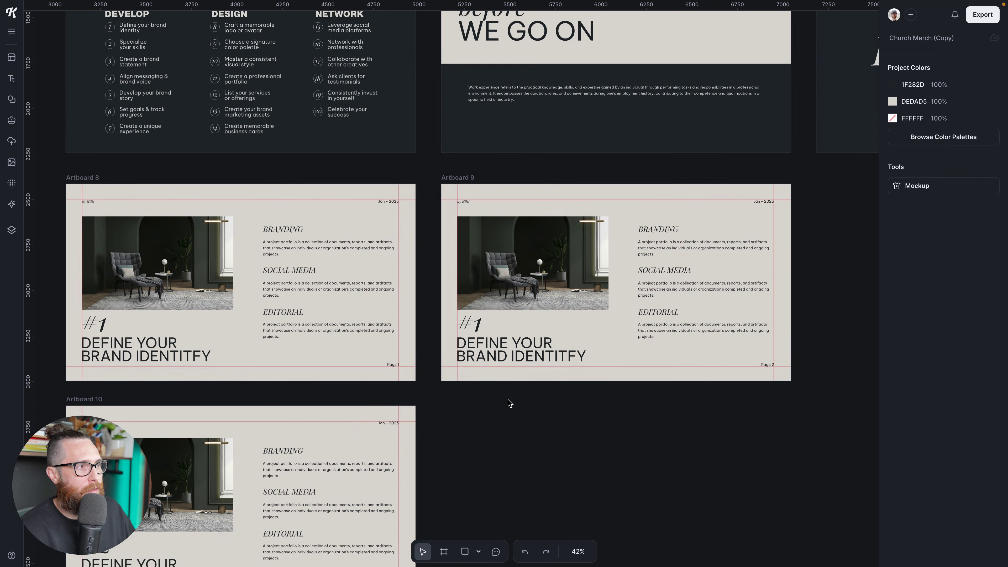
scroll(504, 418, down, 2)
scroll(504, 417, down, 2)
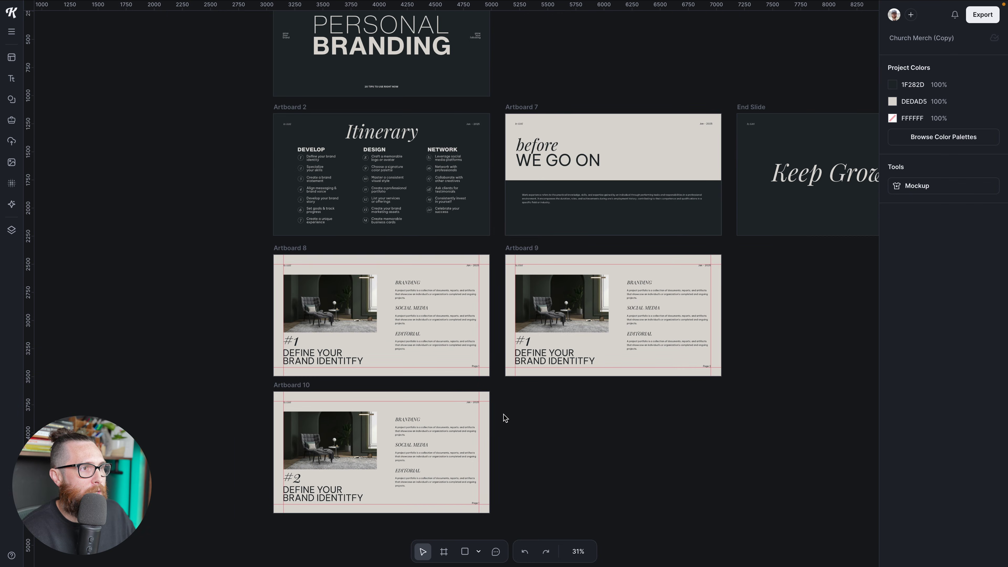
scroll(502, 417, down, 1)
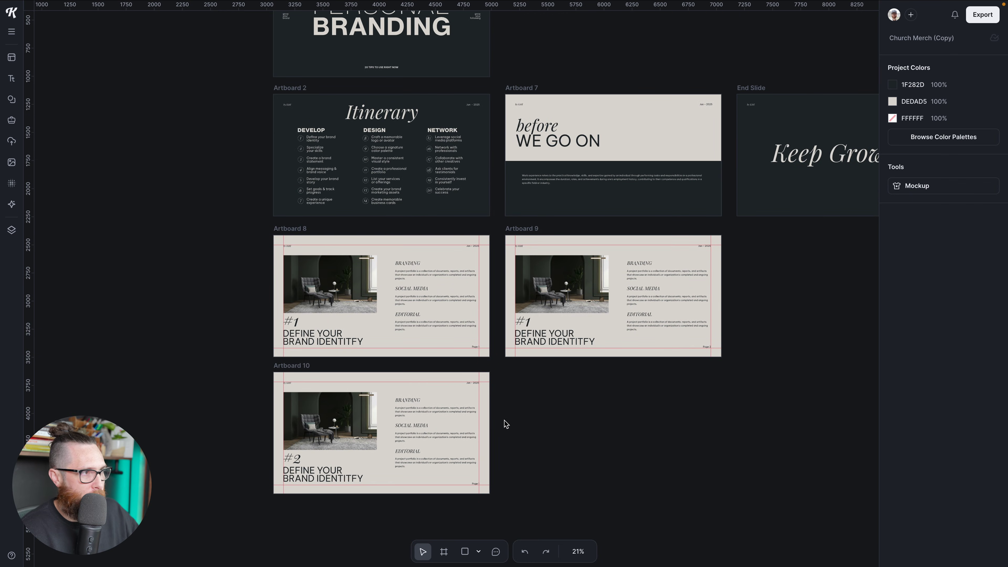
key(shift+r)
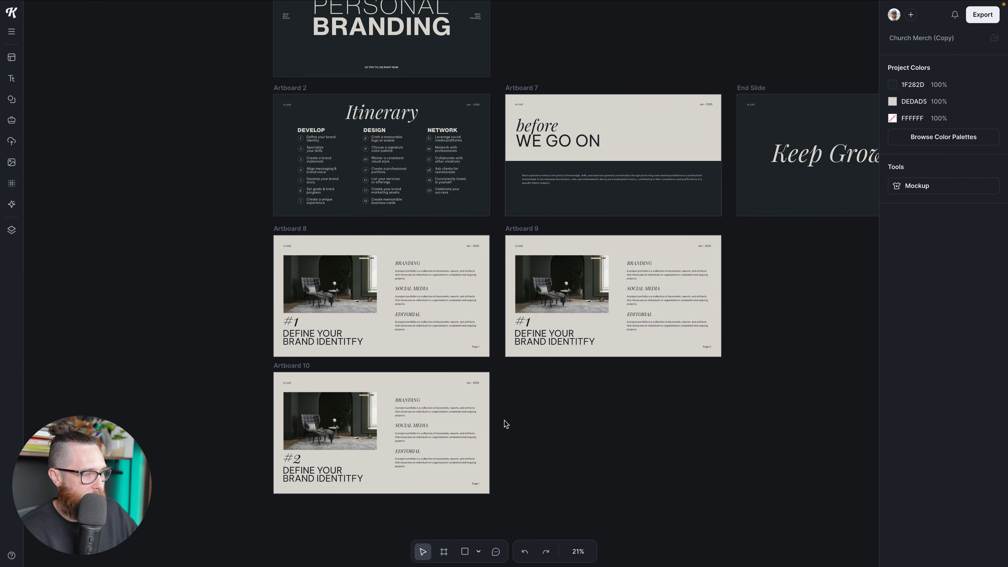
scroll(505, 422, up, 1)
key(shift+r)
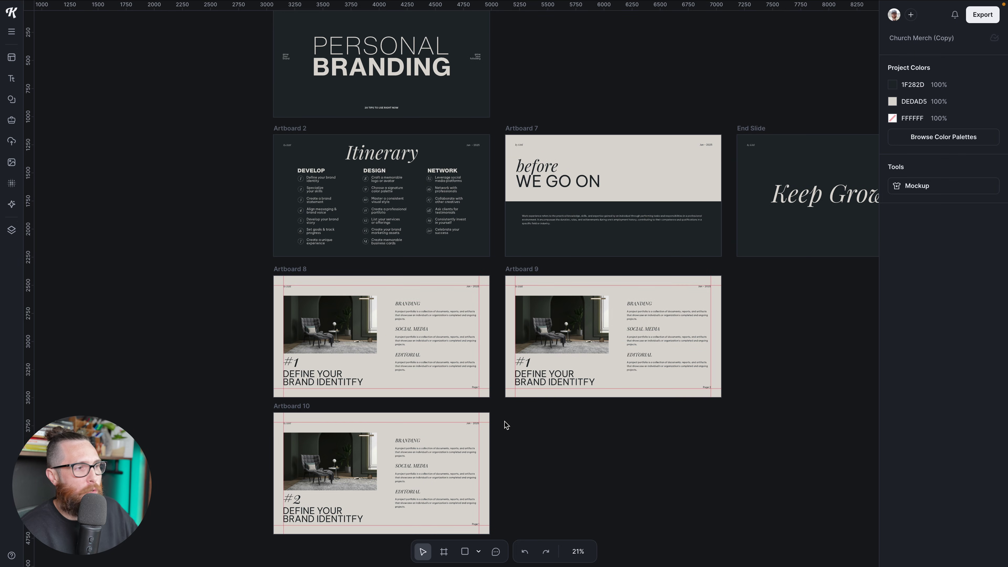
scroll(508, 425, down, 5)
scroll(526, 427, up, 3)
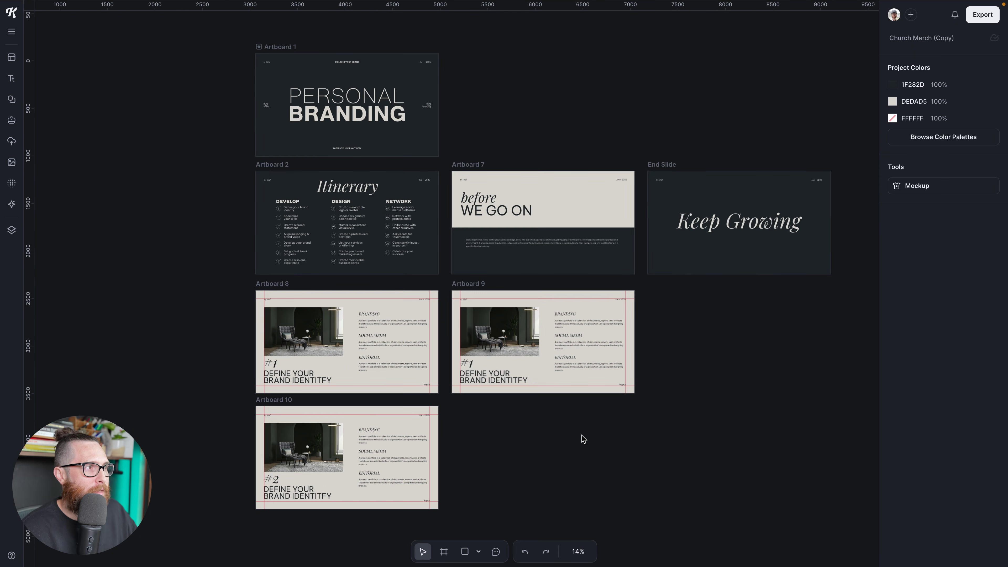